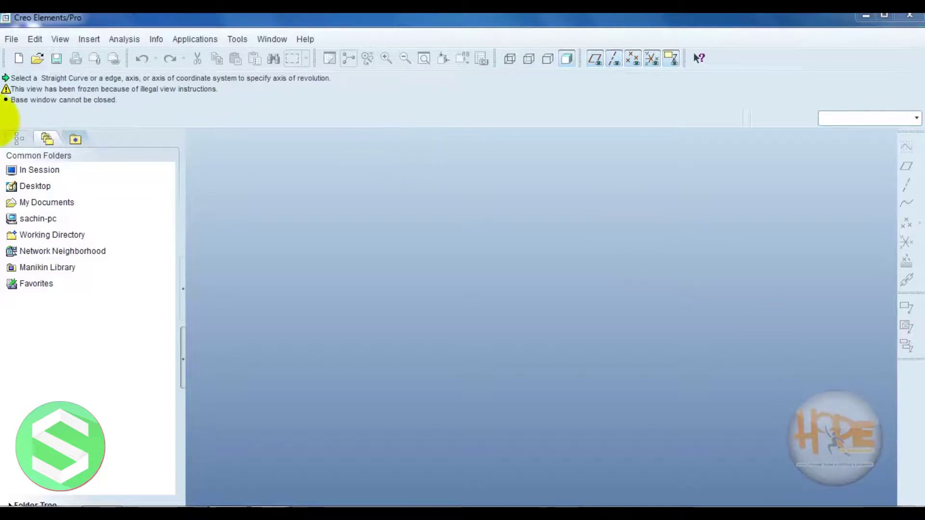
# Create a new solid part from the default template and open a Revolve section sketch on the FRONT plane.
pyautogui.click(18, 59)
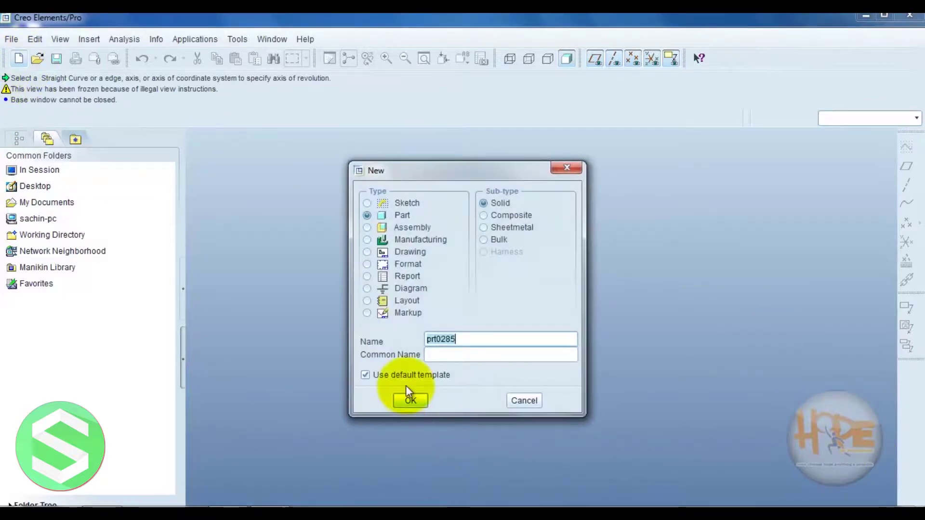
pyautogui.click(403, 404)
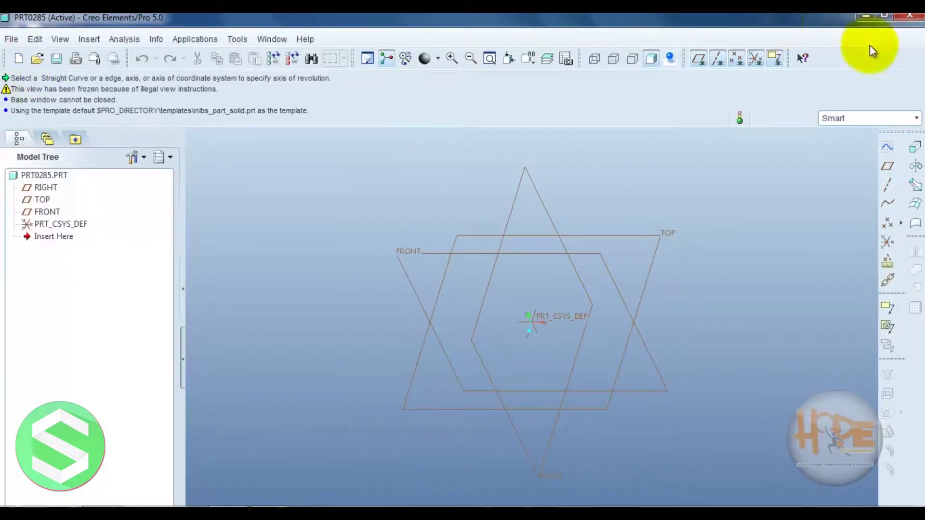
pyautogui.click(915, 167)
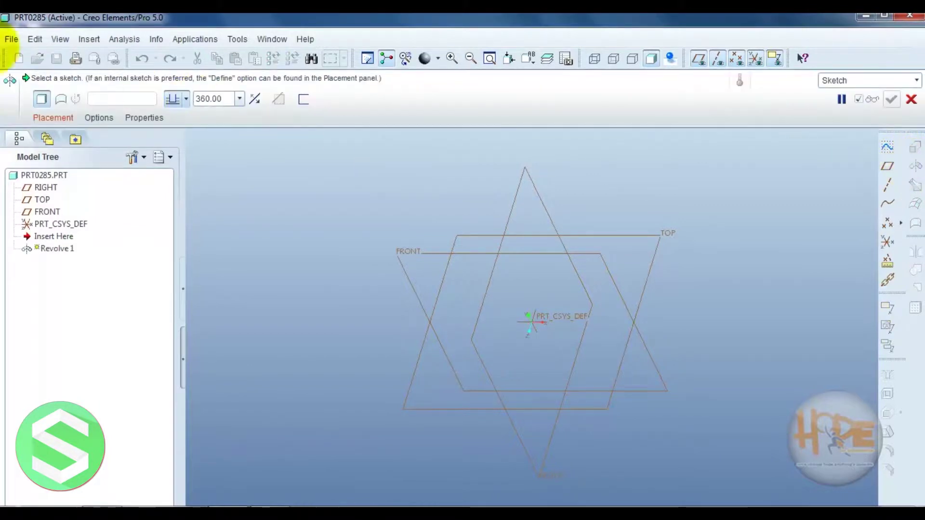
pyautogui.click(53, 119)
pyautogui.click(130, 164)
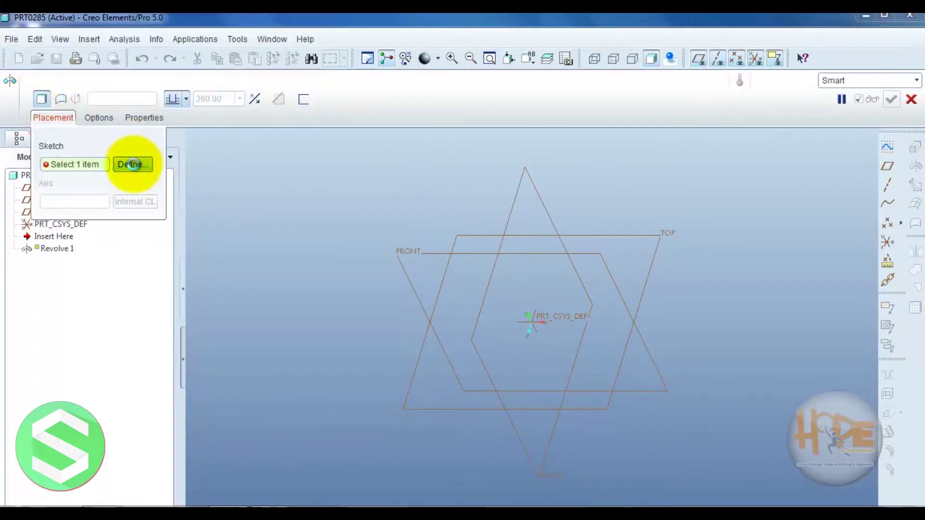
pyautogui.click(416, 258)
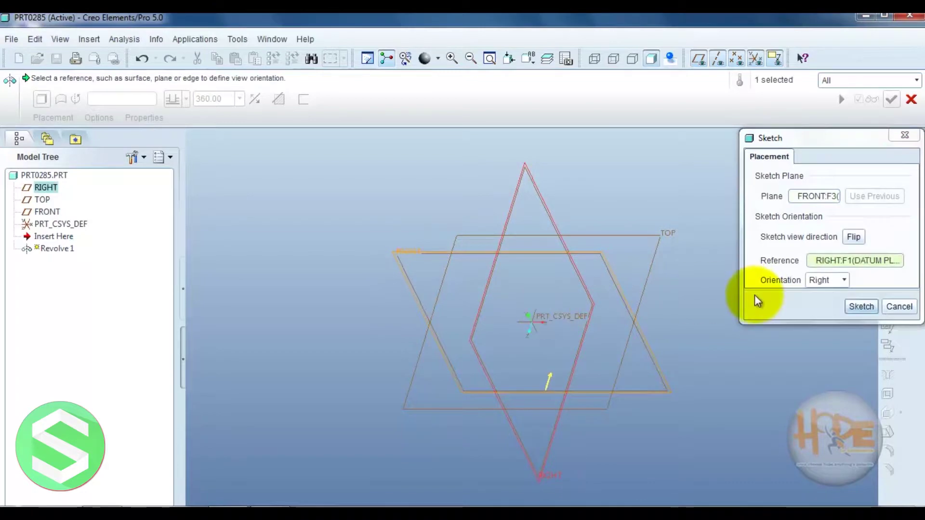
pyautogui.click(858, 307)
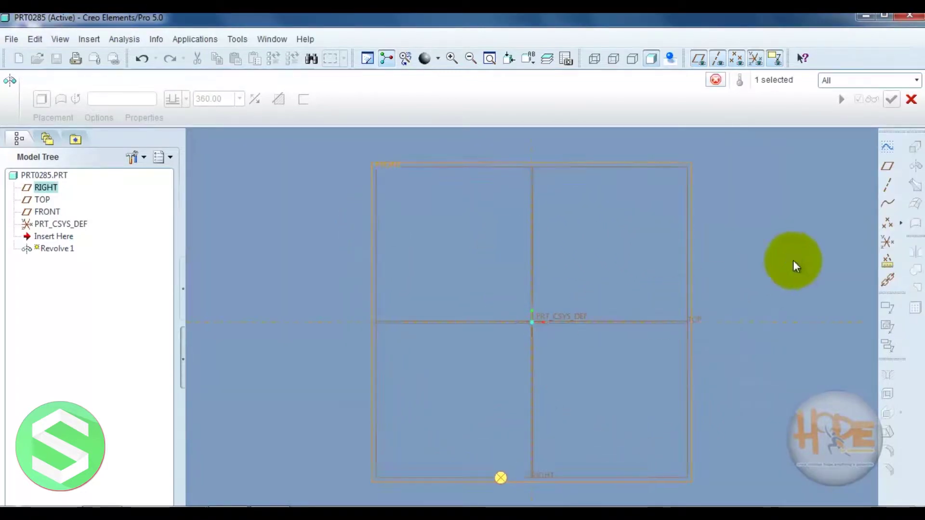
# Draw a vertical centerline through the origin, along the RIGHT plane, as the axis of revolution.
pyautogui.click(893, 187)
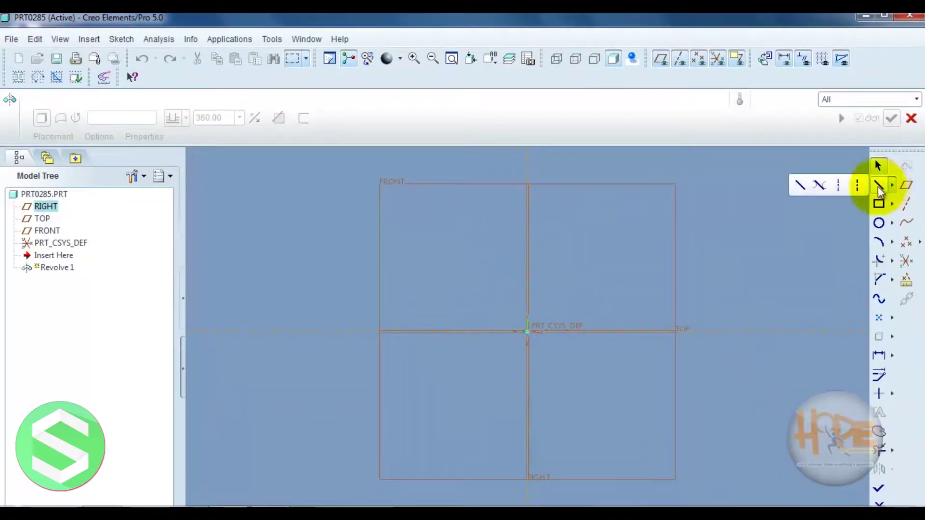
pyautogui.click(878, 186)
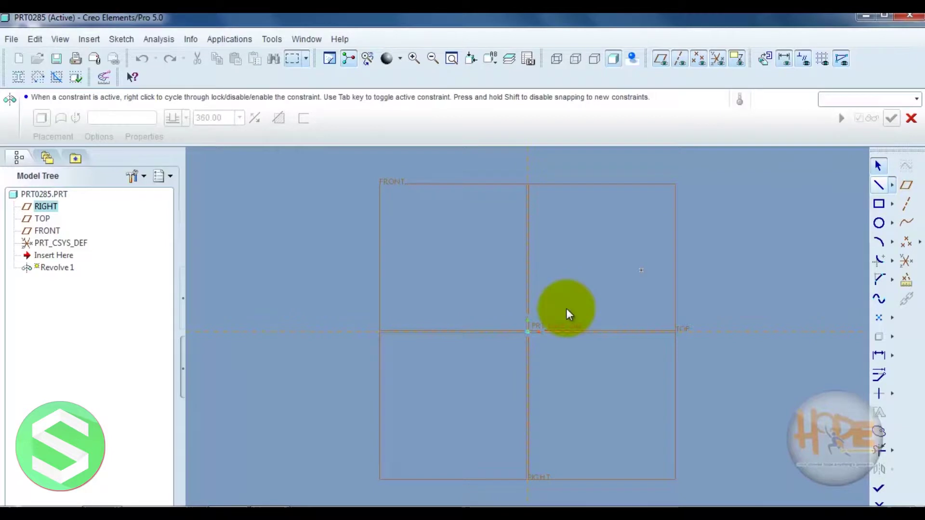
pyautogui.click(523, 326)
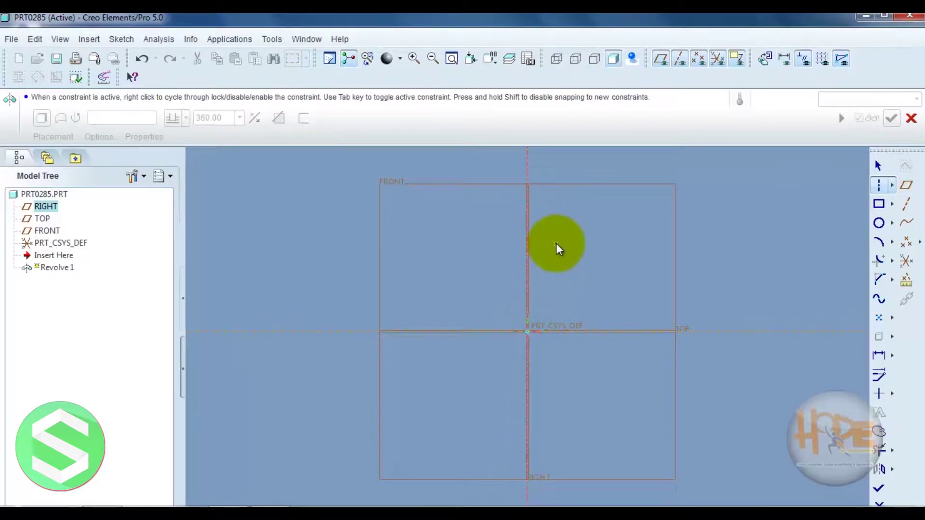
pyautogui.click(558, 249)
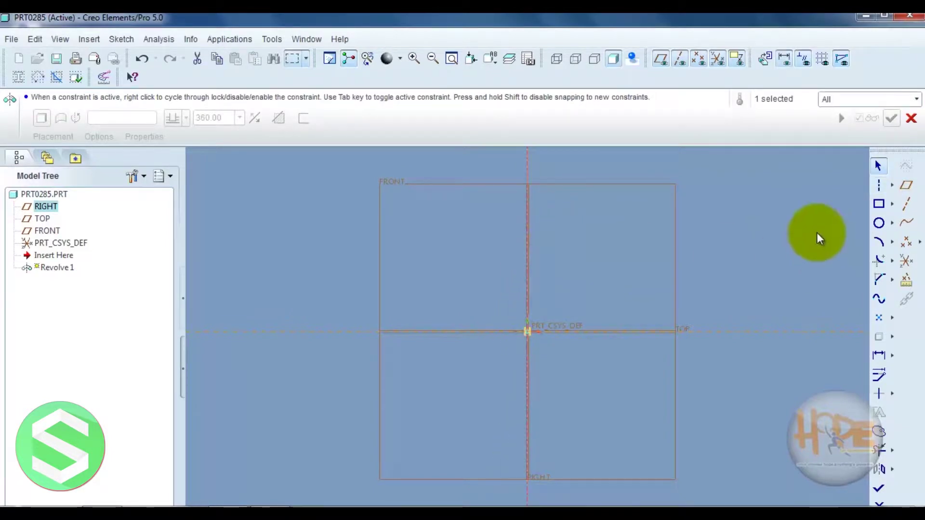
# Sketch a closed stepped half-profile from the centerline, with a wide flange above a narrower shank resting on the TOP plane.
pyautogui.click(892, 186)
pyautogui.click(800, 186)
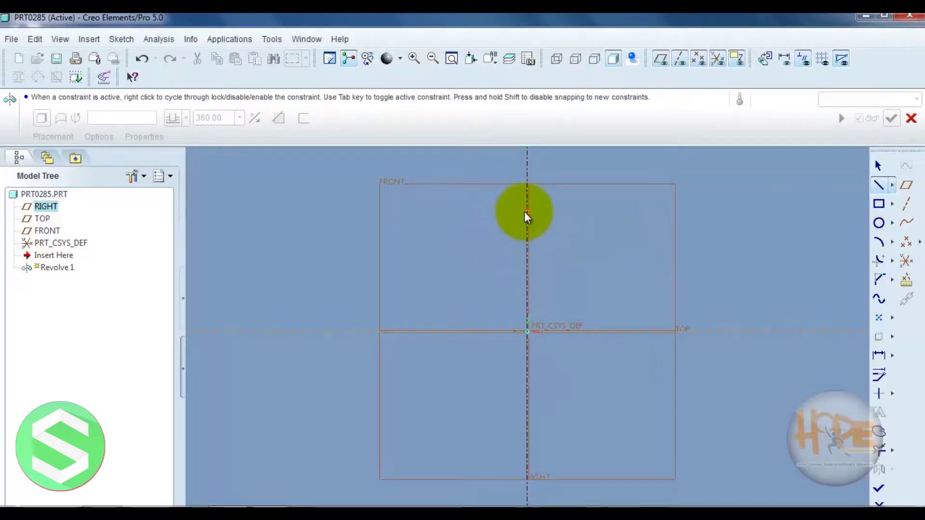
pyautogui.click(526, 211)
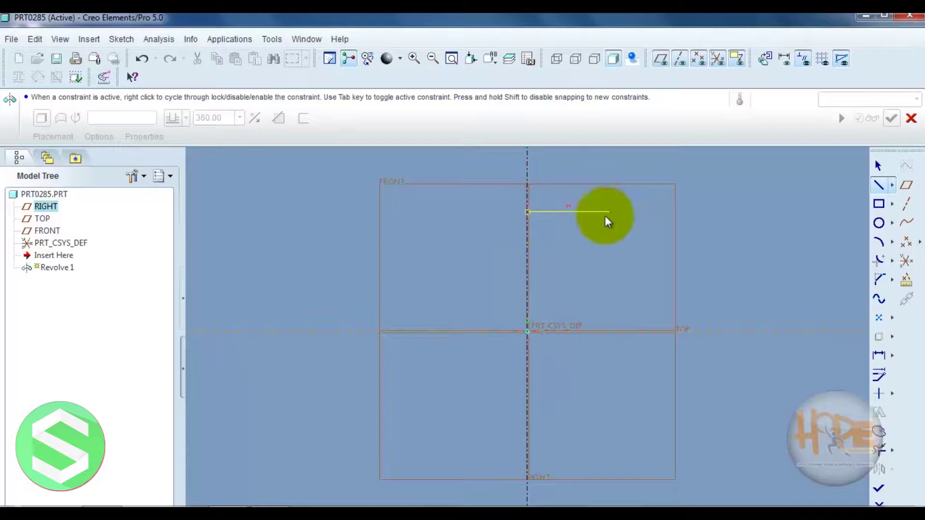
pyautogui.click(603, 212)
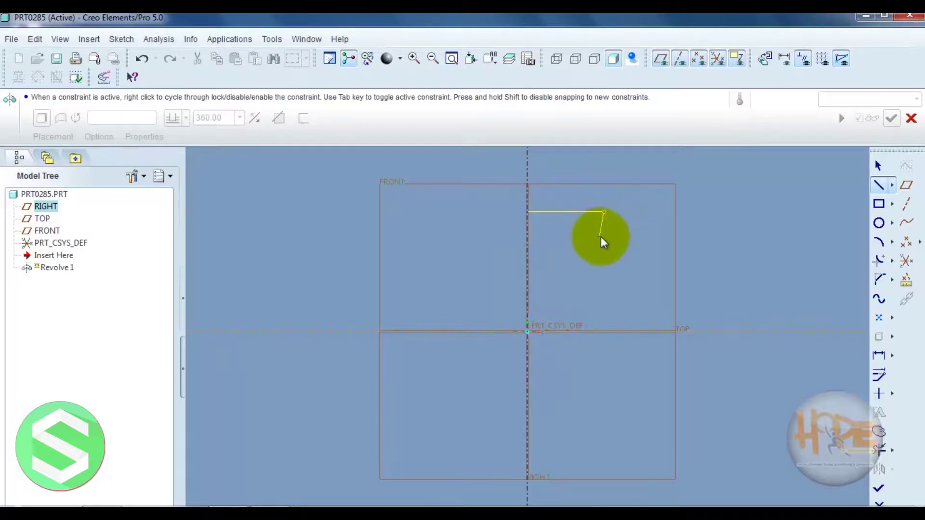
pyautogui.click(604, 237)
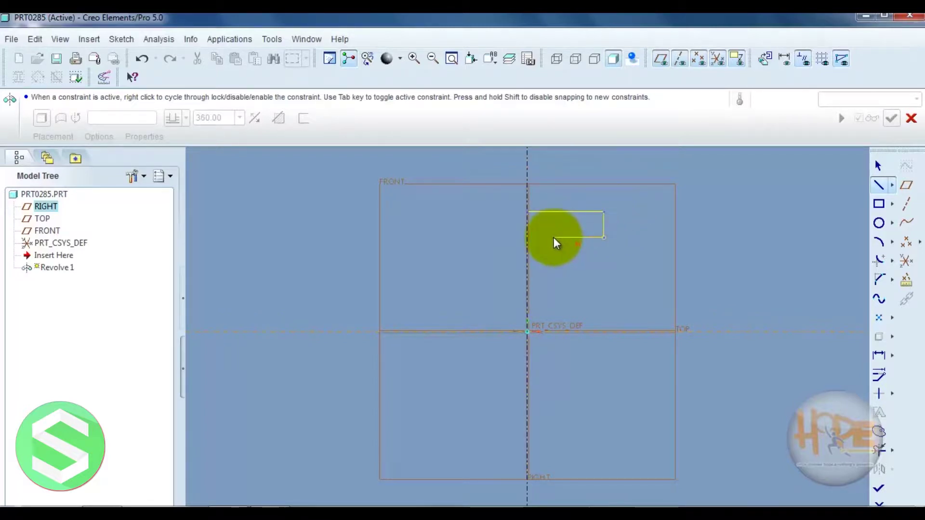
pyautogui.click(577, 238)
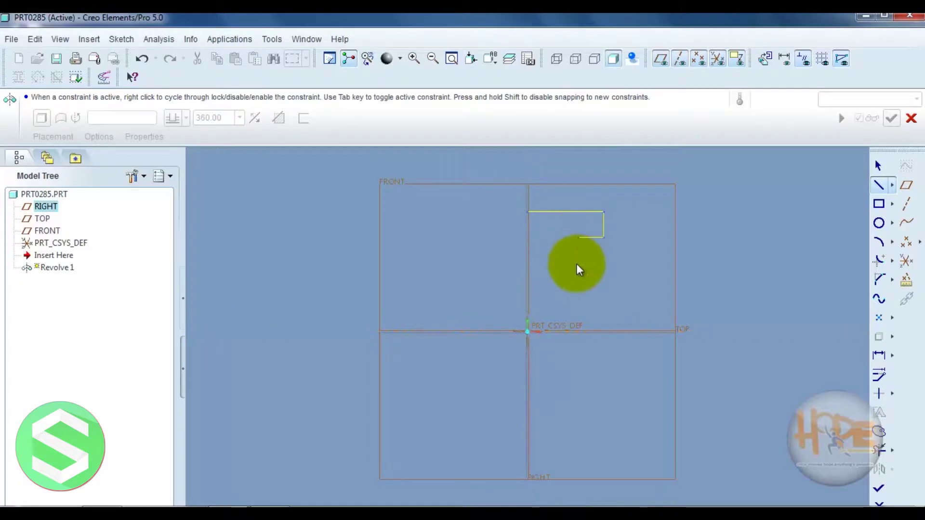
pyautogui.click(578, 332)
pyautogui.click(528, 332)
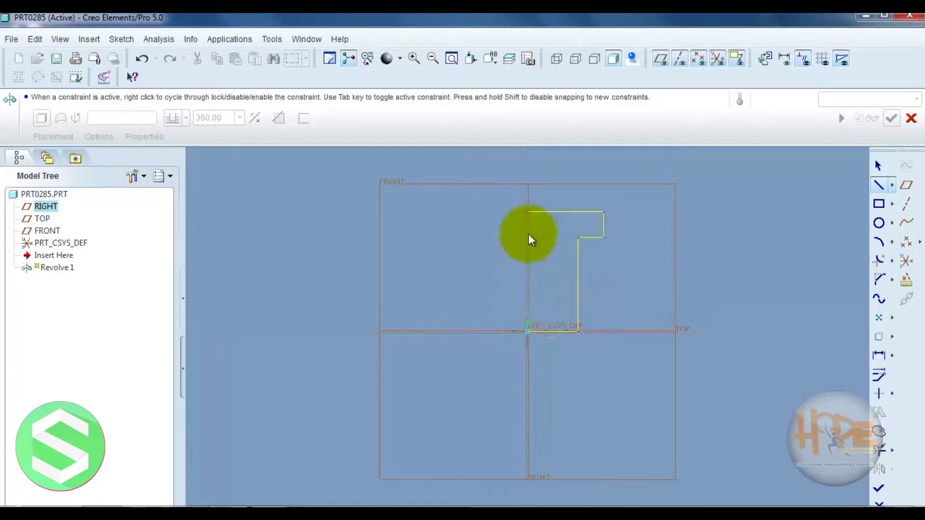
pyautogui.click(527, 212)
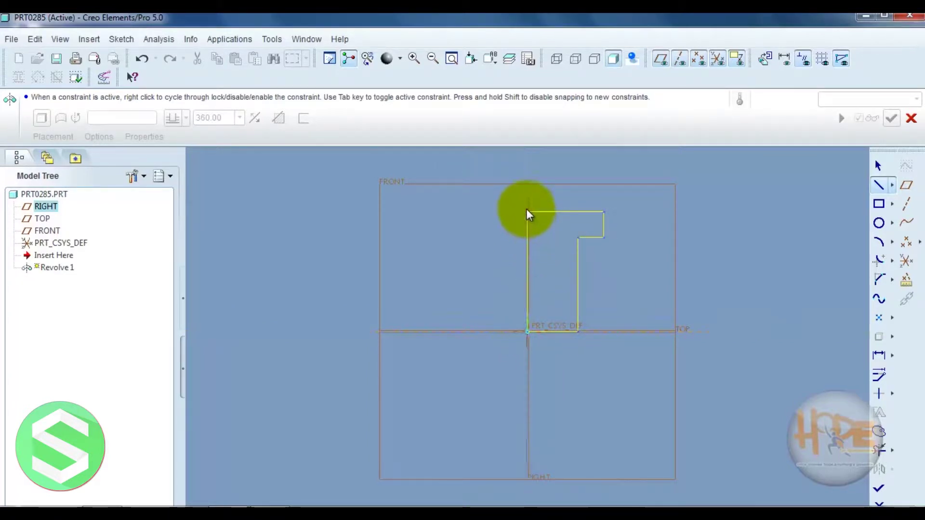
pyautogui.middleClick(665, 220)
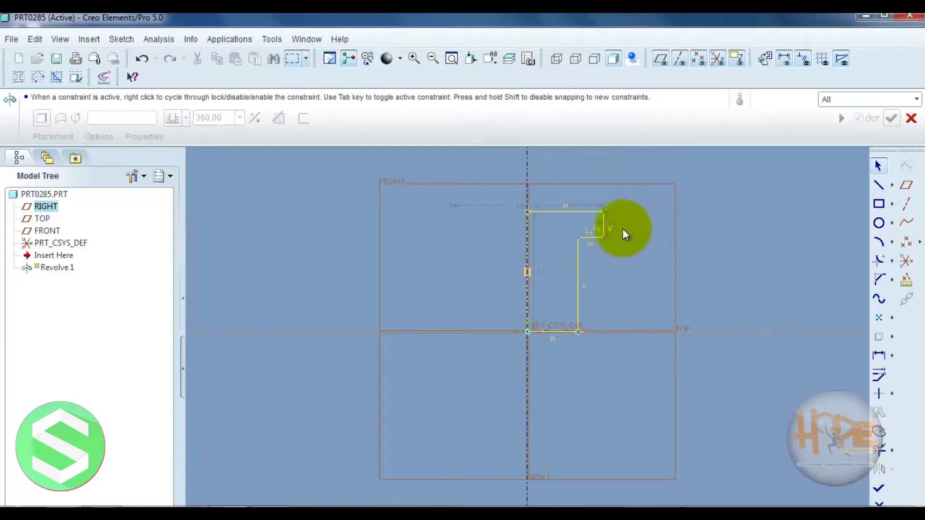
# Set the flange's vertical thickness to 50.
pyautogui.doubleClick(611, 219)
pyautogui.write('5')
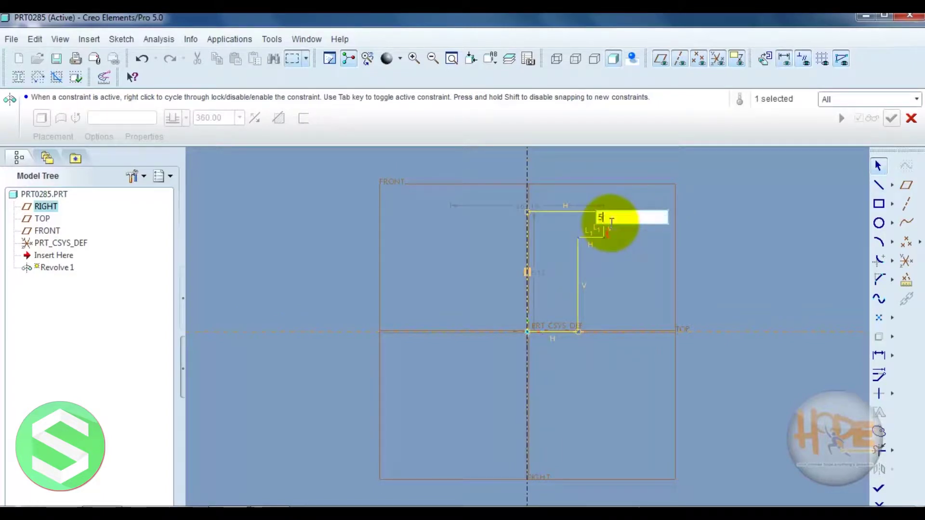
pyautogui.write('0')
pyautogui.press('Return')
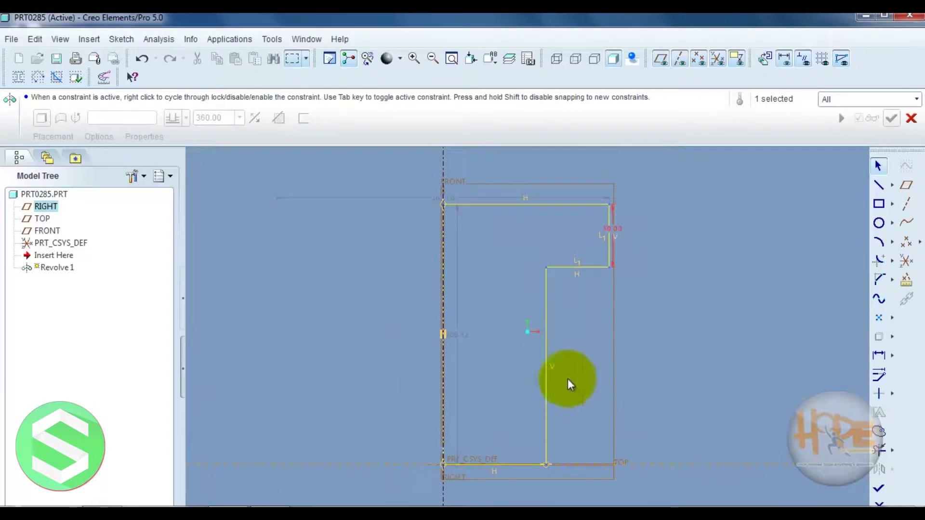
pyautogui.doubleClick(451, 196)
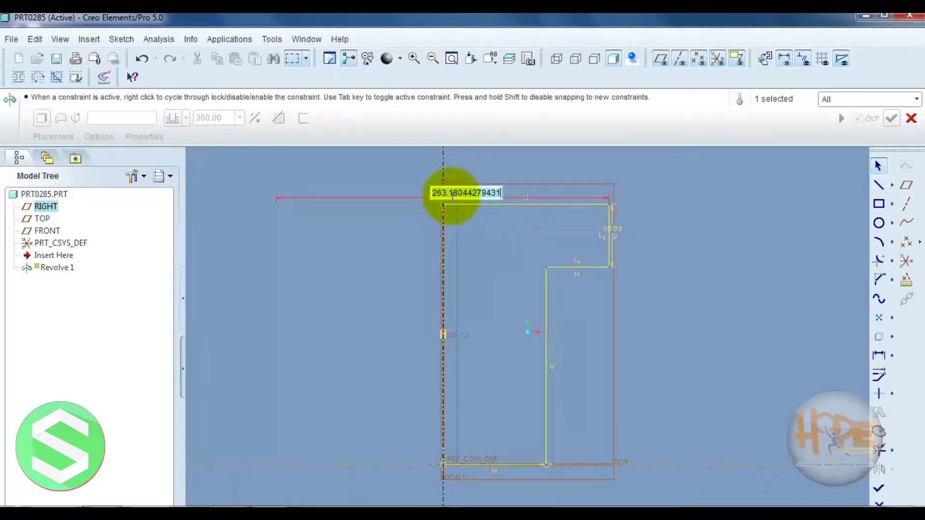
pyautogui.write('25')
pyautogui.press('Return')
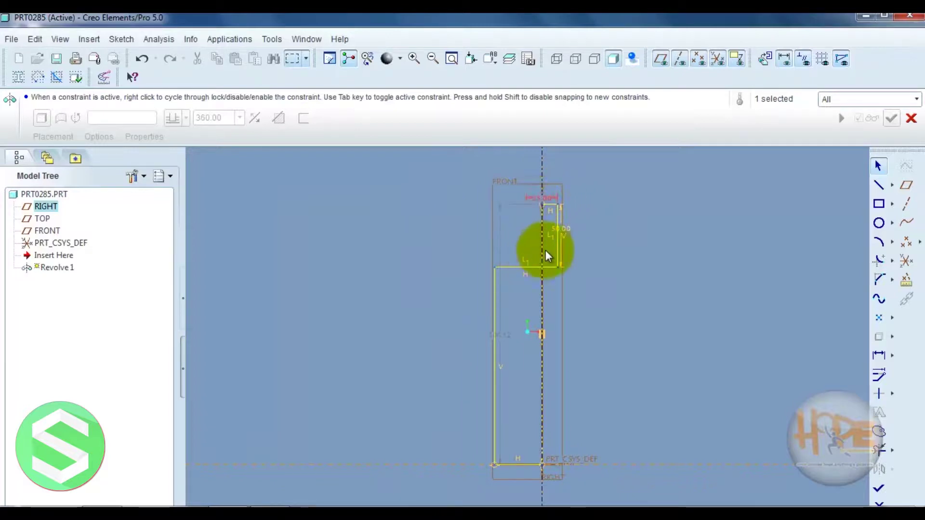
# Set the flange's diameter to 250 and the profile's overall height to 200.
pyautogui.doubleClick(542, 198)
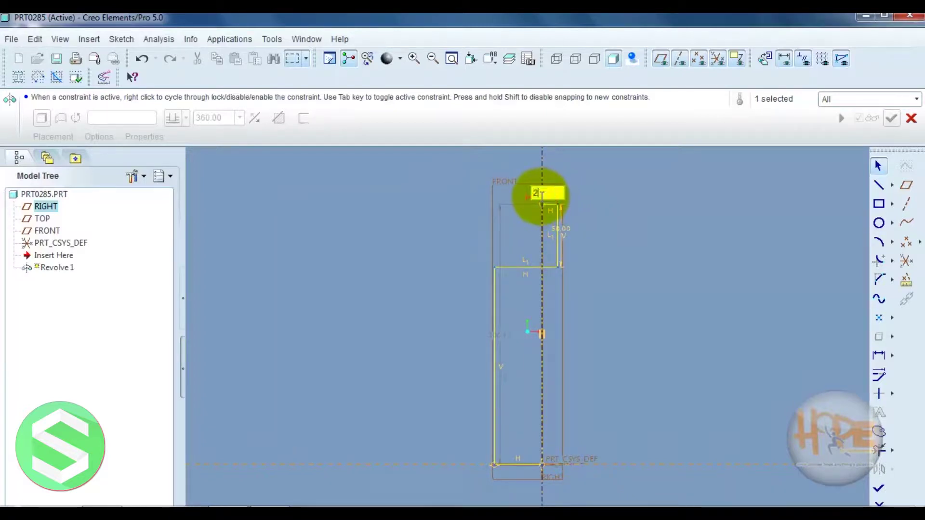
pyautogui.write('250')
pyautogui.press('Return')
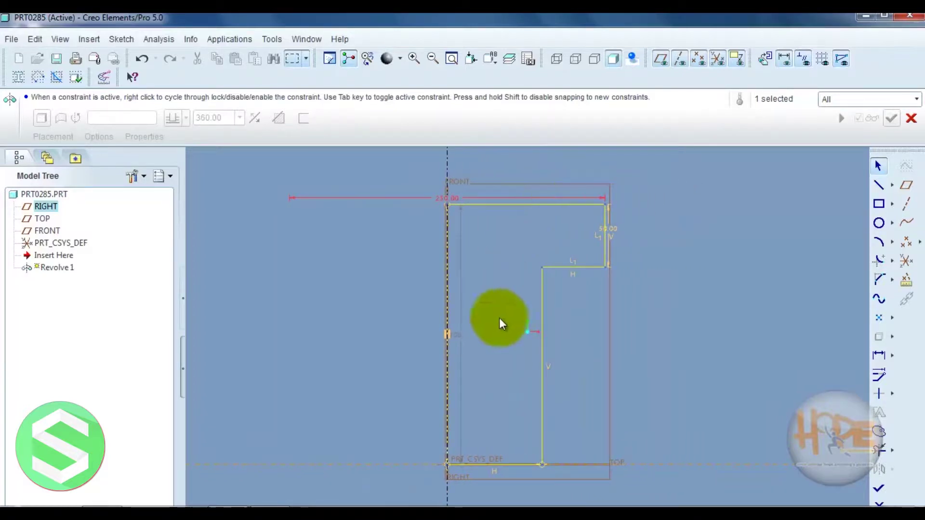
pyautogui.doubleClick(460, 334)
pyautogui.write('200')
pyautogui.press('Return')
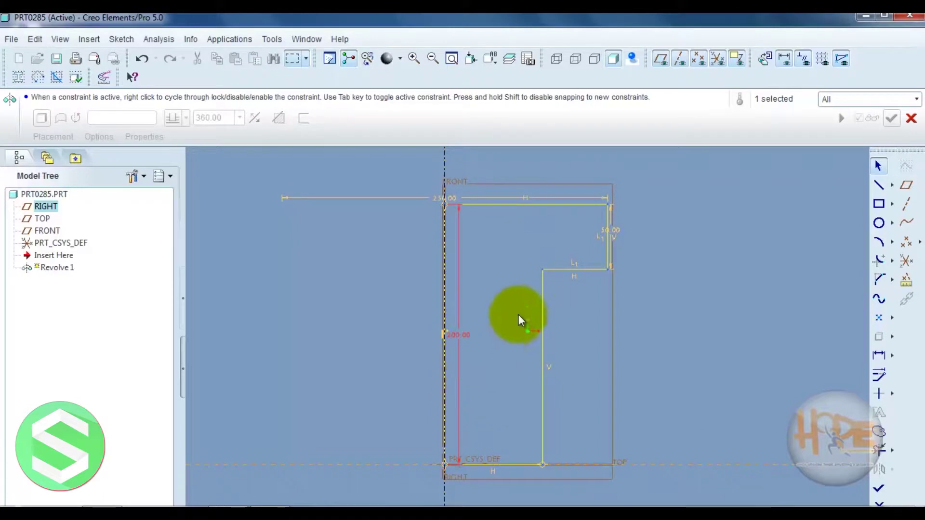
# Remove the equal-length constraint from the flange's underside line and set the shank's diameter to 150.
pyautogui.click(578, 270)
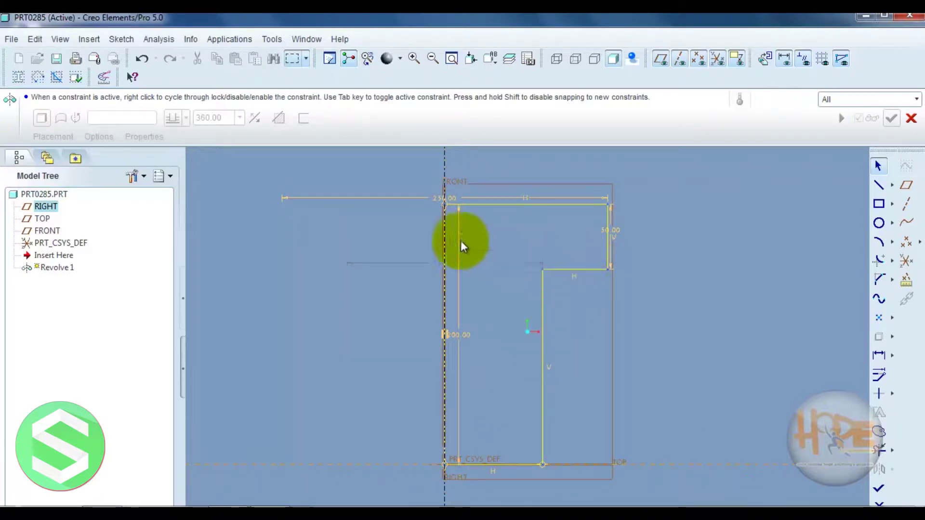
pyautogui.click(441, 268)
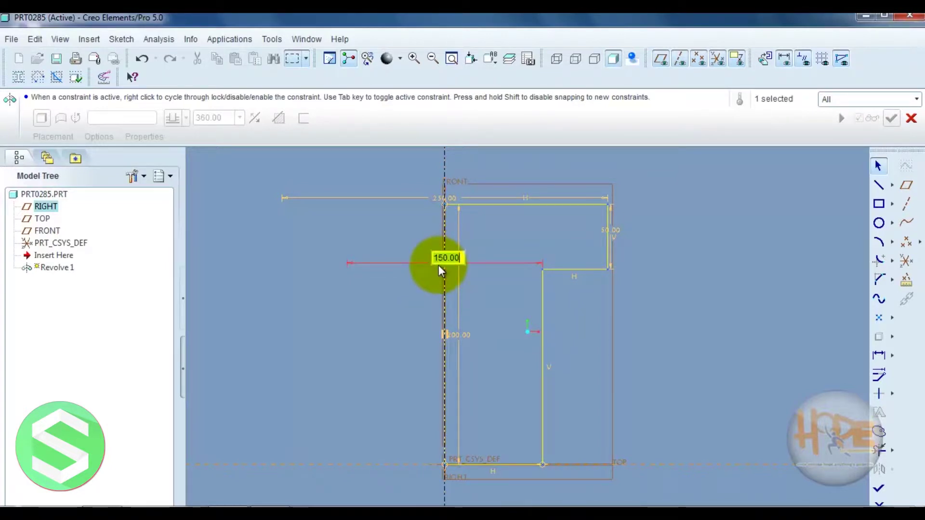
pyautogui.write('150')
pyautogui.press('Return')
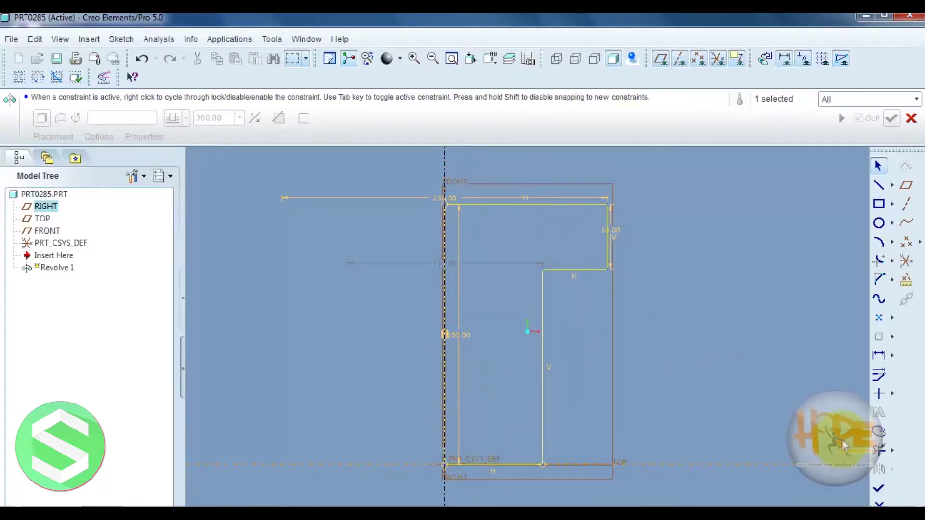
# Finish the sketch and revolve the profile 360 degrees about the internal centerline into a solid.
pyautogui.click(878, 488)
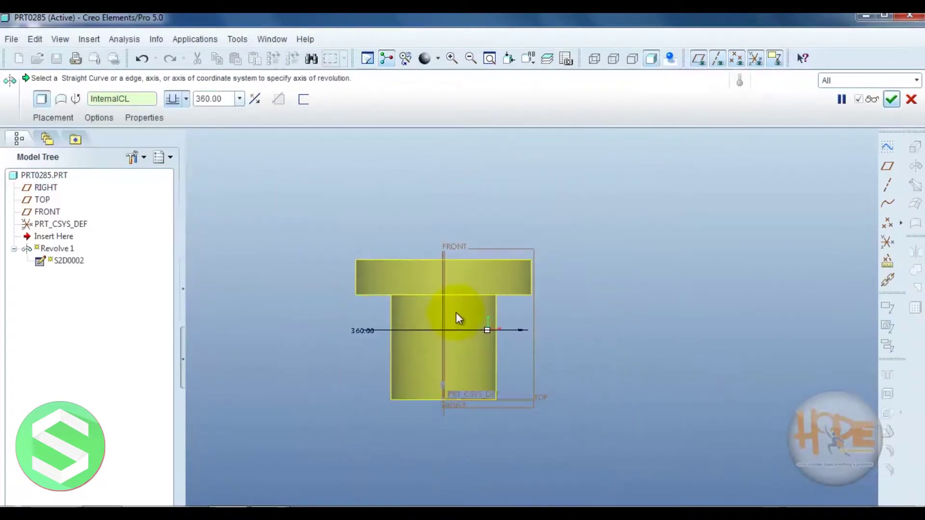
pyautogui.moveTo(551, 307); pyautogui.dragTo(561, 330, button='middle')
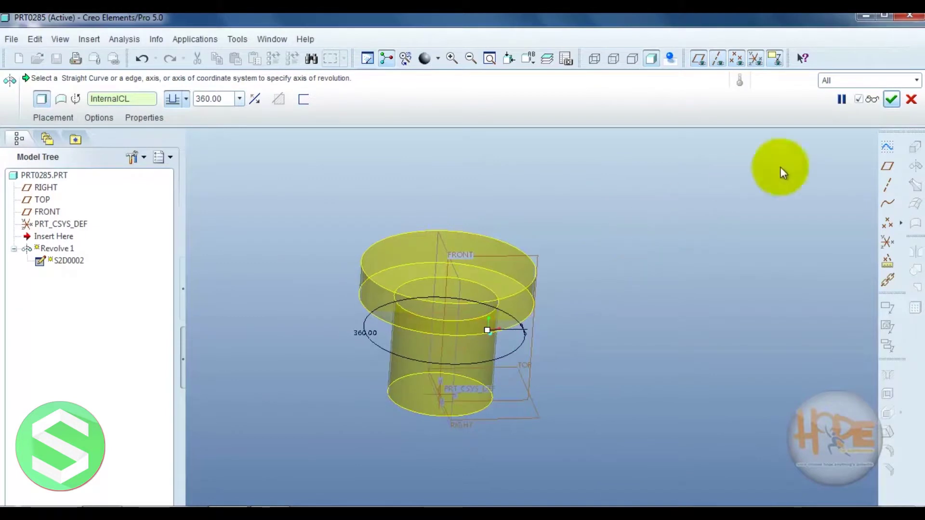
pyautogui.click(890, 99)
pyautogui.moveTo(658, 284)
pyautogui.mouseDown(button='middle')
pyautogui.moveTo(640, 256)
pyautogui.moveTo(643, 279)
pyautogui.mouseUp(button='middle')
pyautogui.click(639, 285)
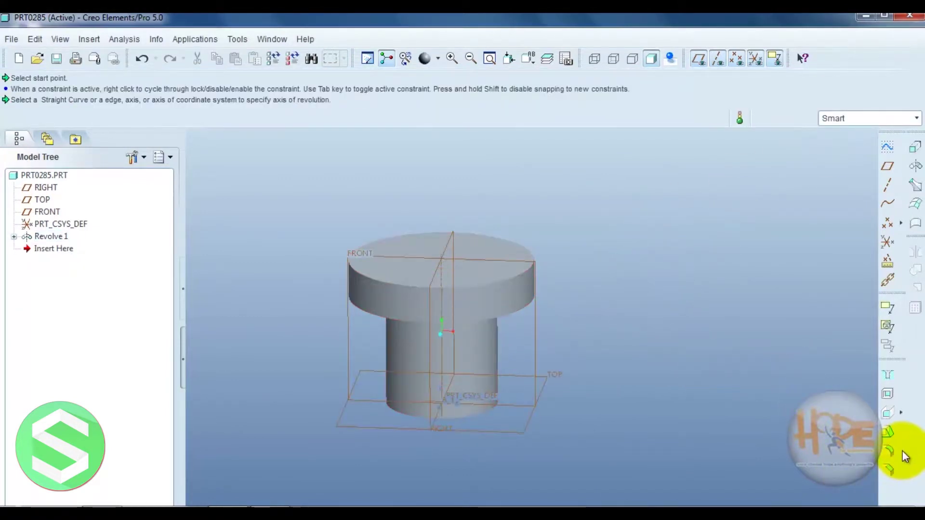
# Chamfer the flange's top outer edge with a D x D chamfer of 10.
pyautogui.click(889, 470)
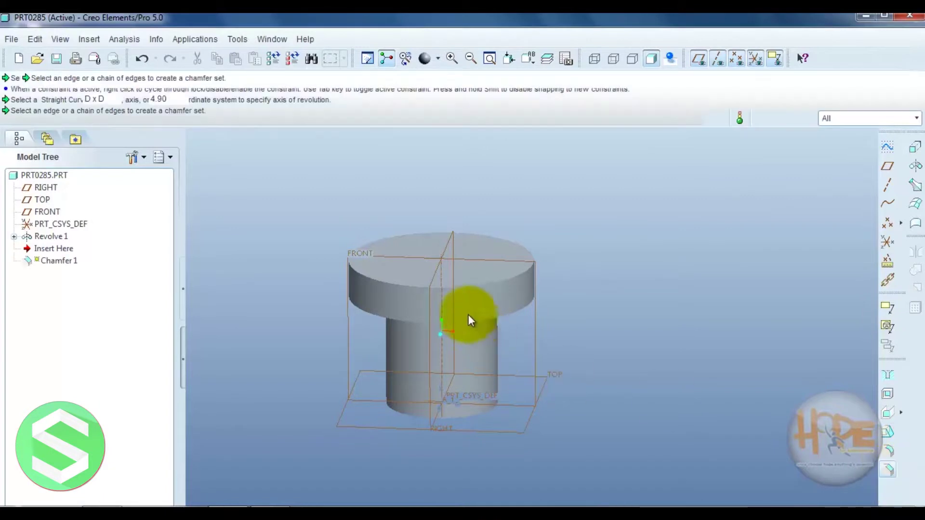
pyautogui.click(478, 285)
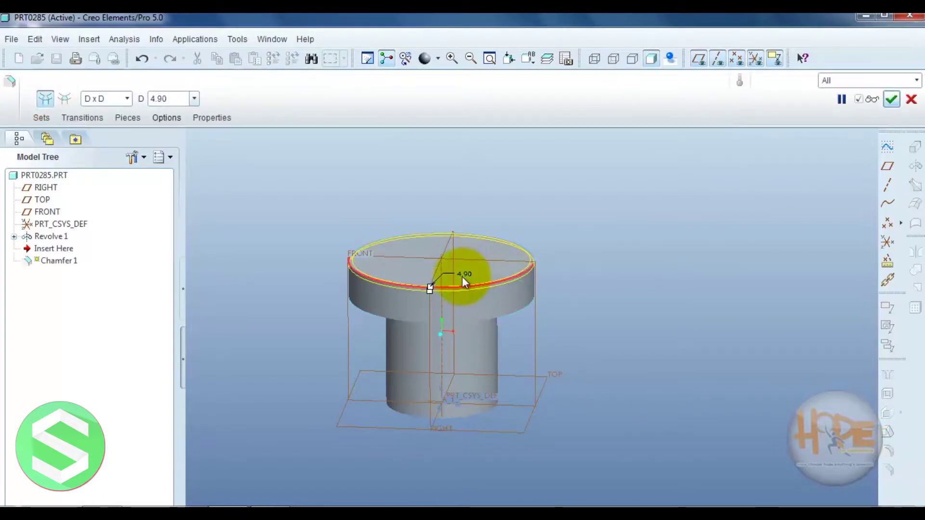
pyautogui.write('5')
pyautogui.press('Return')
pyautogui.doubleClick(470, 274)
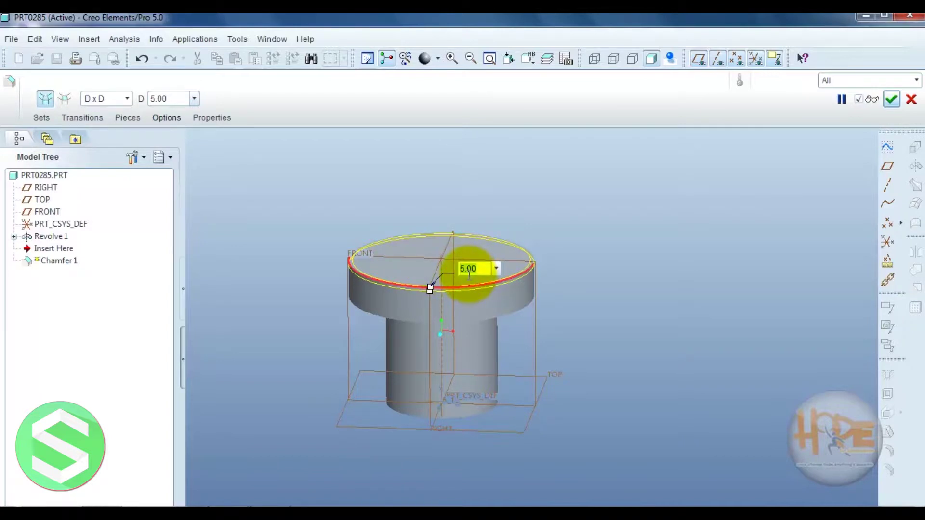
pyautogui.press('Return')
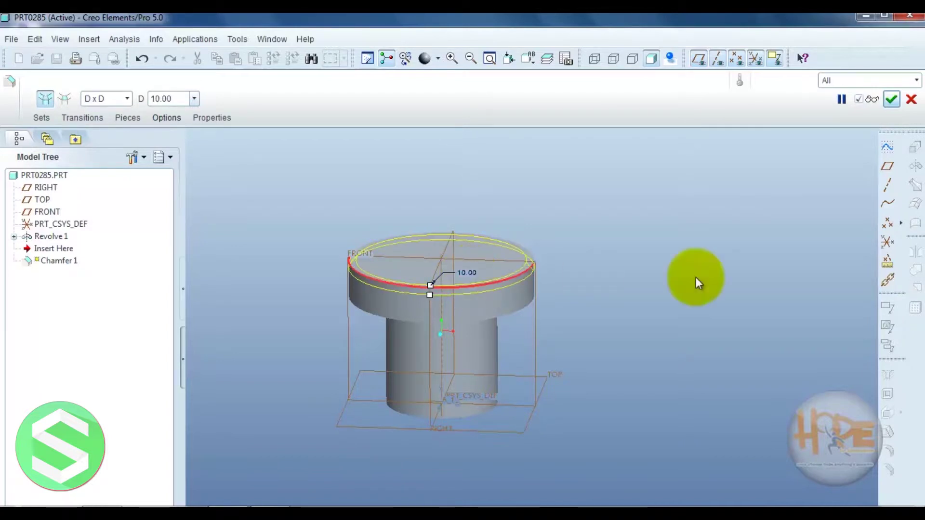
pyautogui.middleClick(729, 273)
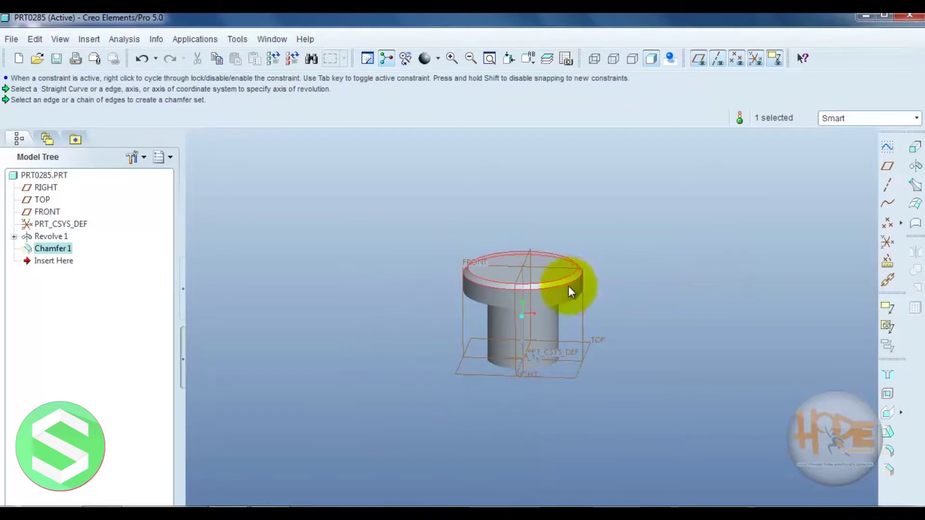
# Place a simple hole of diameter 49 on the flange's top face near its center.
pyautogui.scroll(2, 573, 289)
pyautogui.moveTo(591, 296); pyautogui.dragTo(730, 296, button='middle')
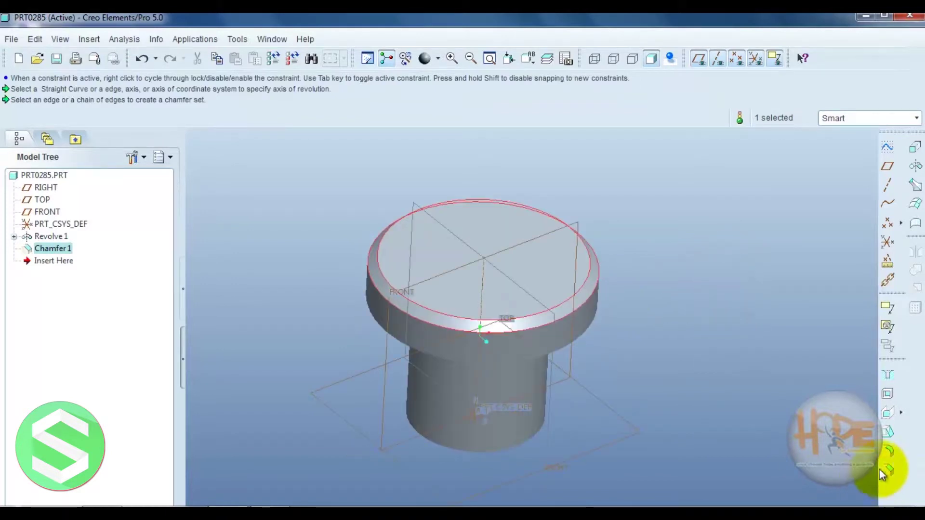
pyautogui.click(886, 374)
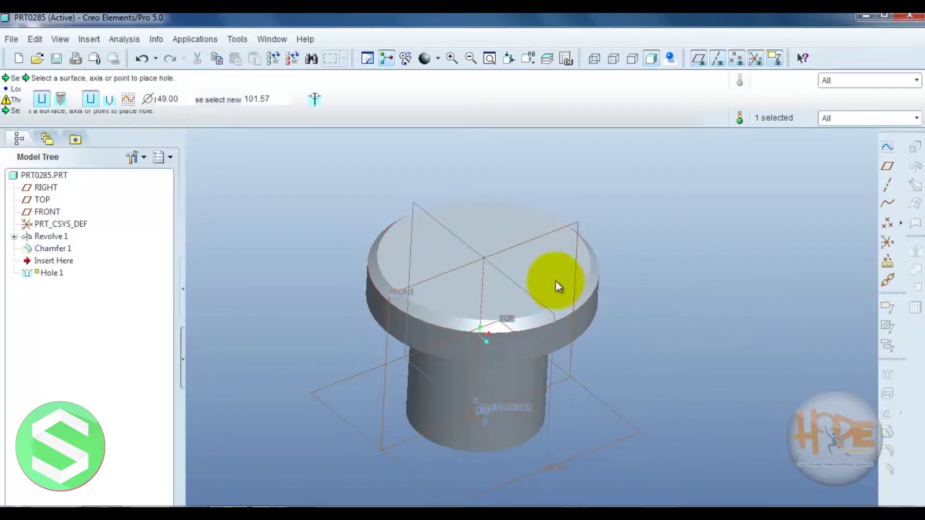
pyautogui.click(507, 258)
pyautogui.moveTo(507, 258); pyautogui.dragTo(485, 254)
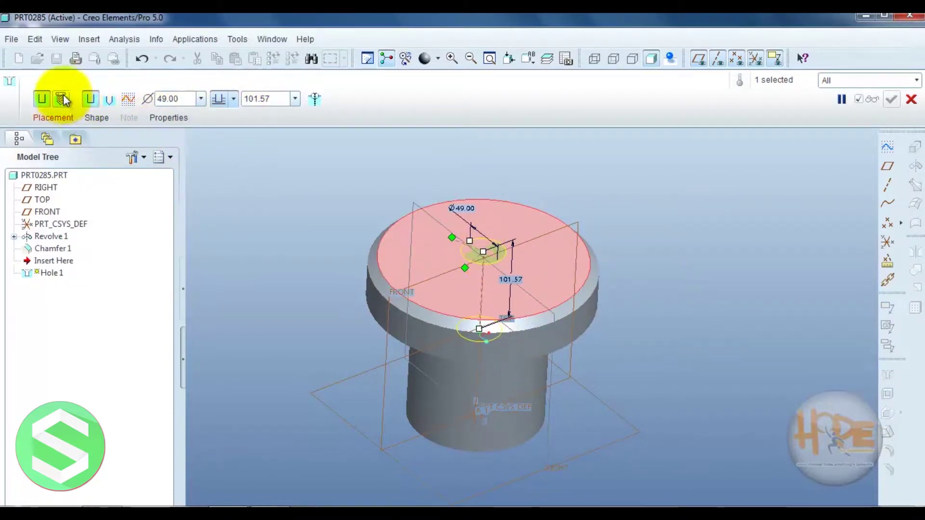
# Keep the hole's placement type Linear and assign the FRONT and RIGHT datum planes as its offset references.
pyautogui.click(62, 118)
pyautogui.click(123, 204)
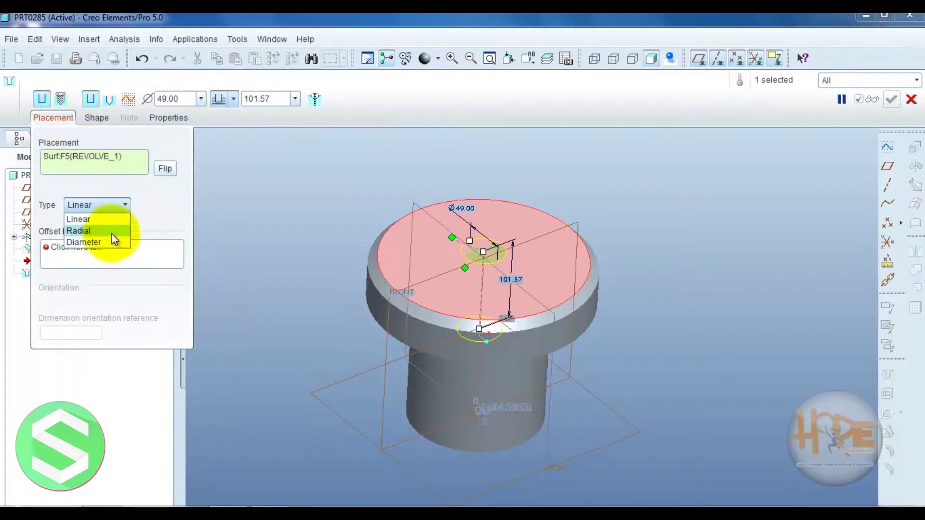
pyautogui.click(127, 204)
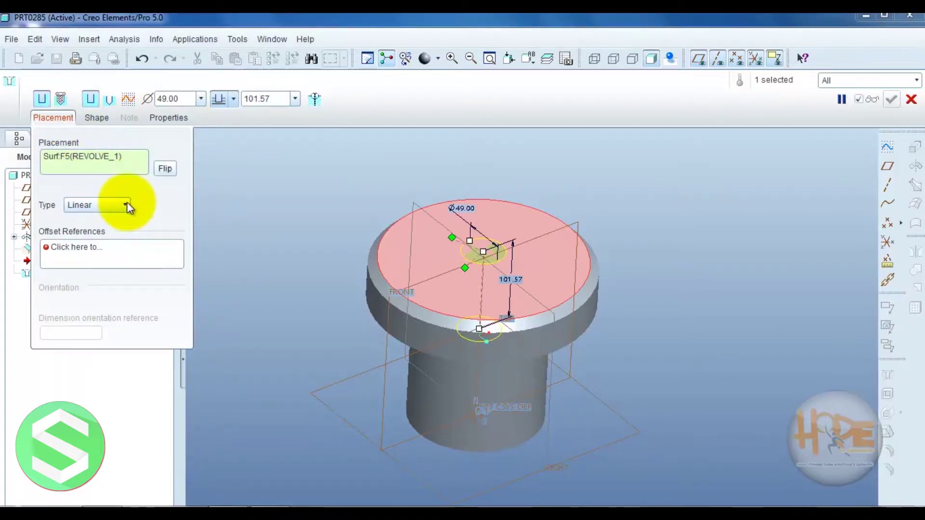
pyautogui.click(461, 268)
pyautogui.moveTo(452, 237); pyautogui.dragTo(463, 241)
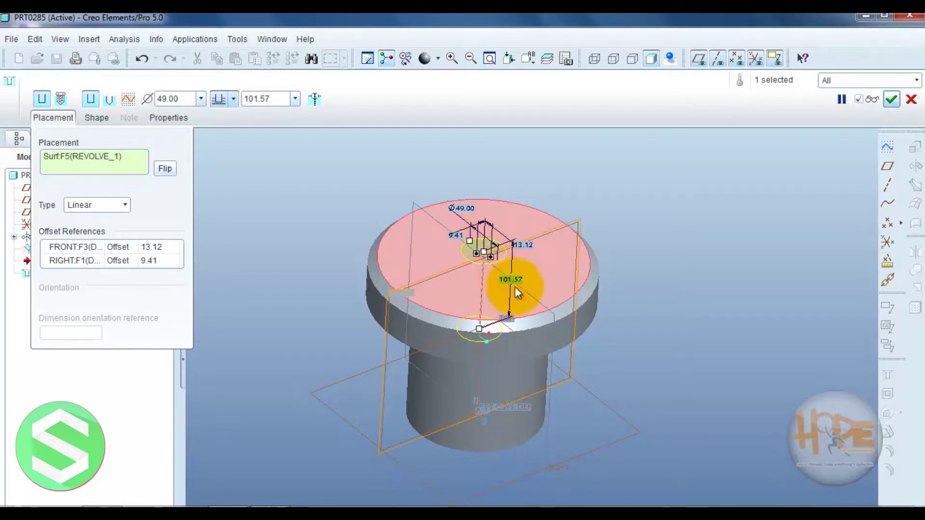
# Center the hole by setting its offsets from the RIGHT and FRONT planes to 0.
pyautogui.doubleClick(459, 235)
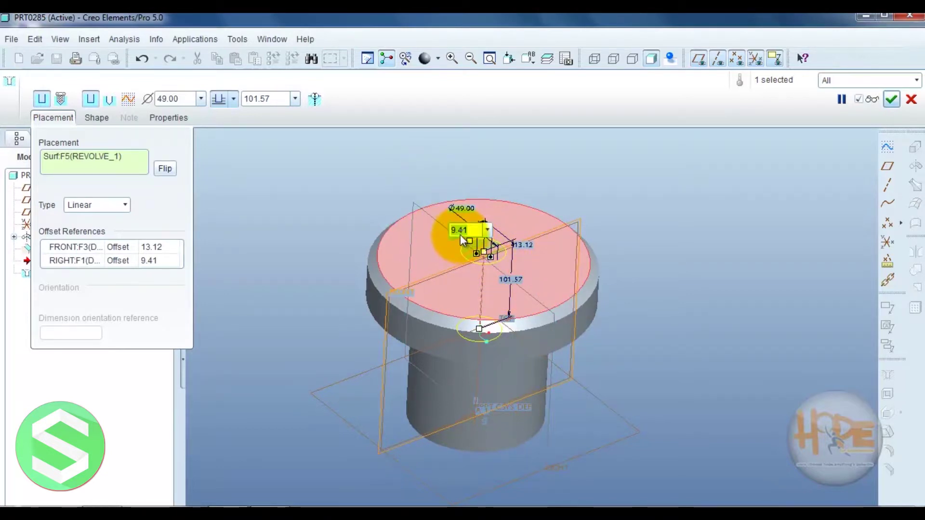
pyautogui.press('Return')
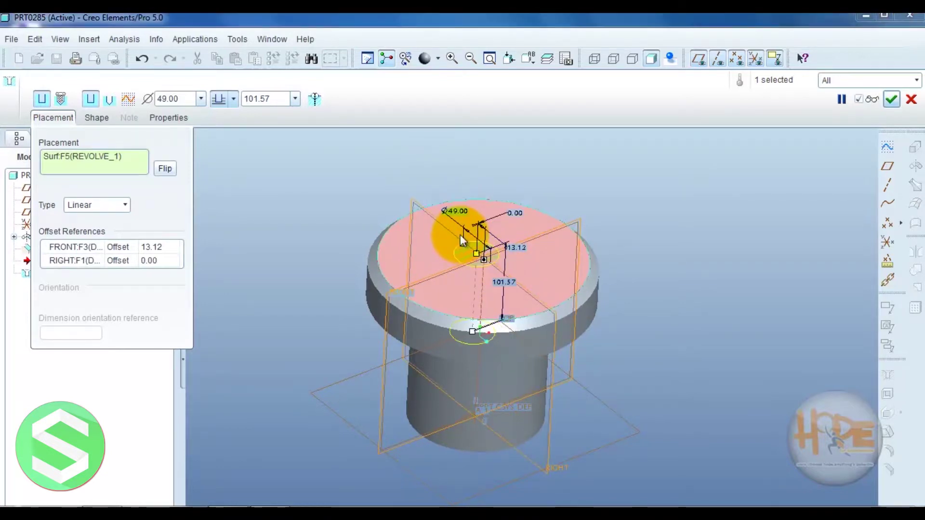
pyautogui.doubleClick(514, 249)
pyautogui.write('0')
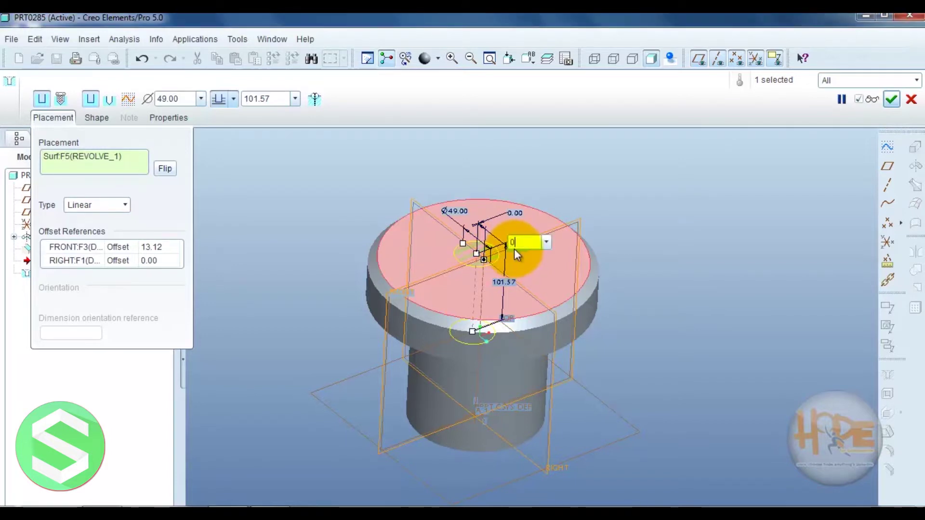
pyautogui.press('Return')
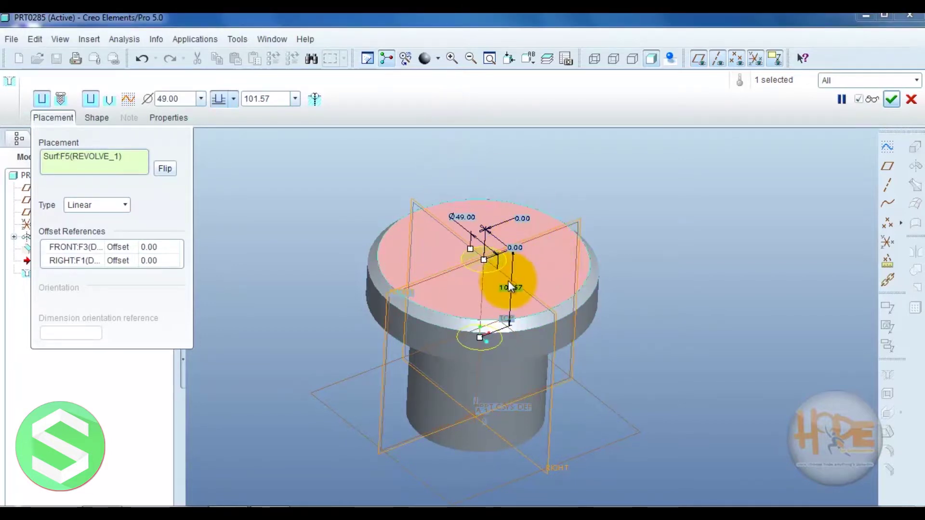
# Extend the hole's depth further down into the shank and complete the hole.
pyautogui.moveTo(481, 339); pyautogui.dragTo(466, 406)
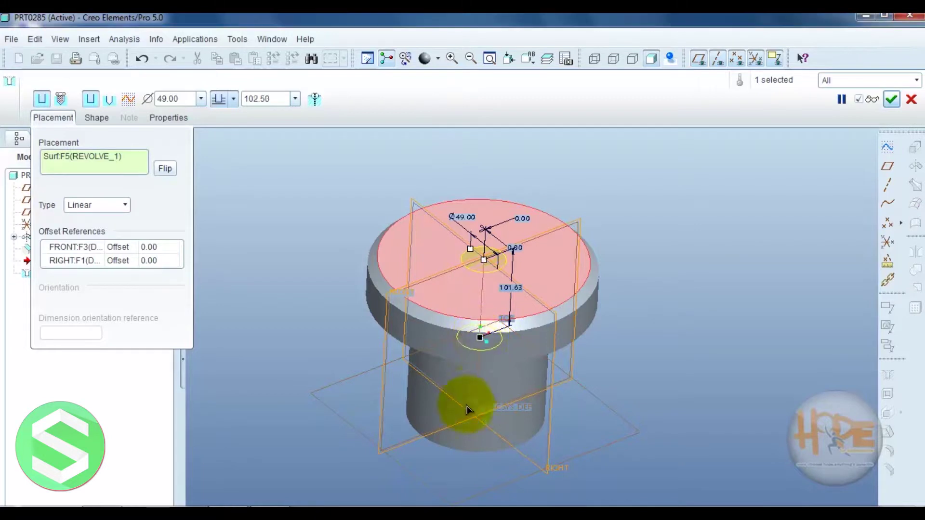
pyautogui.middleClick(795, 299)
pyautogui.moveTo(637, 359); pyautogui.dragTo(673, 319, button='middle')
pyautogui.click(665, 359)
pyautogui.moveTo(664, 359); pyautogui.dragTo(610, 325, button='middle')
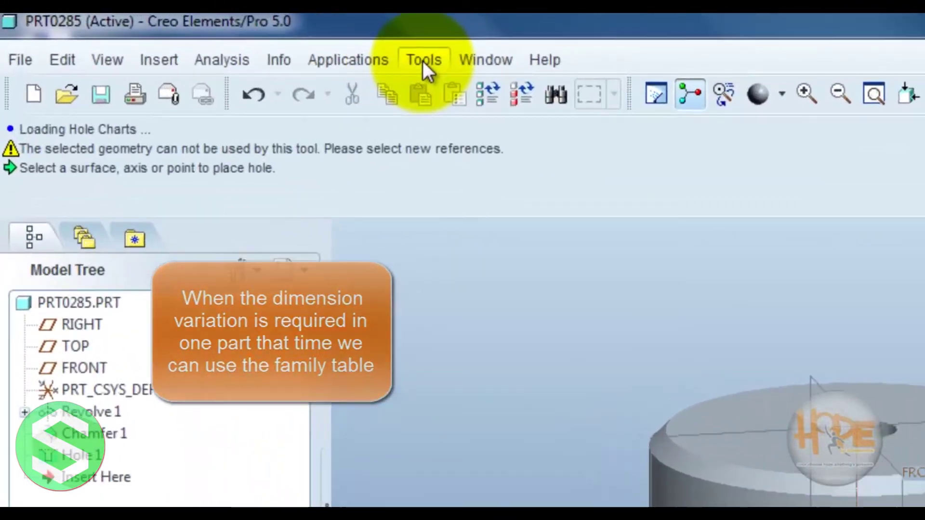
# Open the part's family table and its item selection for adding table columns.
pyautogui.click(237, 39)
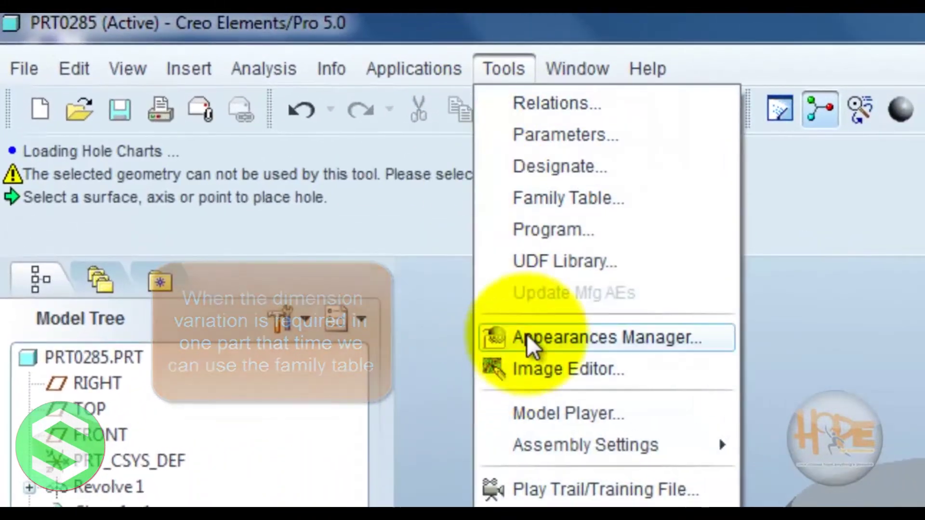
pyautogui.click(587, 200)
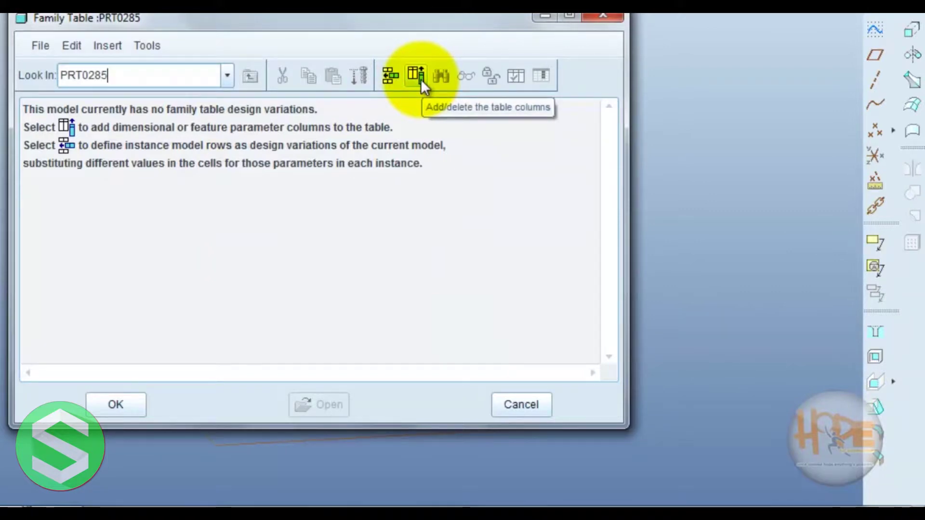
pyautogui.click(421, 79)
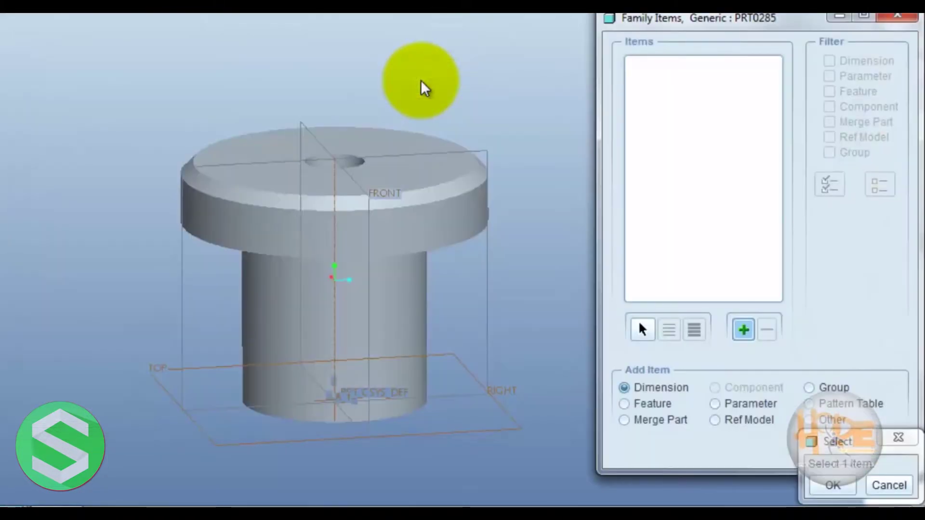
# Add the revolve's flange thickness, flange diameter, overall height and shank diameter dimensions as family table items.
pyautogui.click(649, 396)
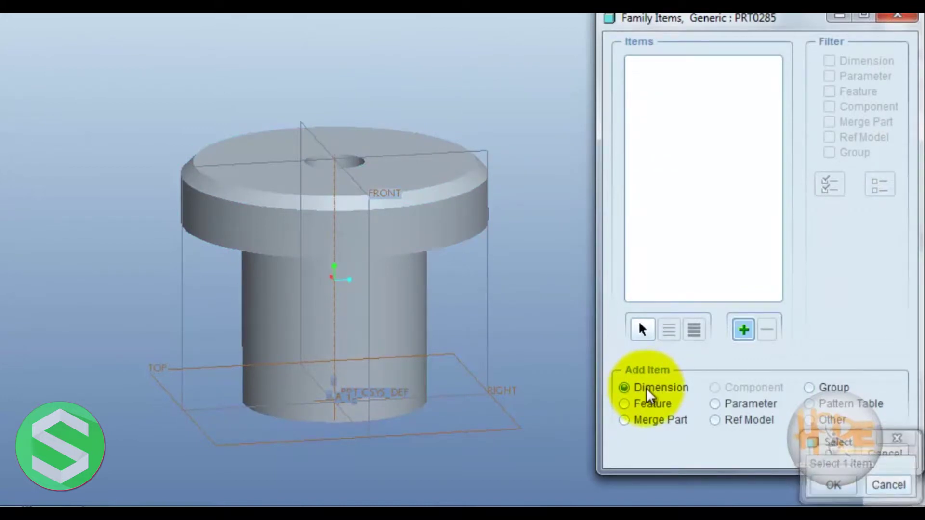
pyautogui.click(421, 223)
pyautogui.moveTo(520, 305)
pyautogui.mouseDown(button='middle')
pyautogui.moveTo(551, 273)
pyautogui.moveTo(559, 288)
pyautogui.mouseUp(button='middle')
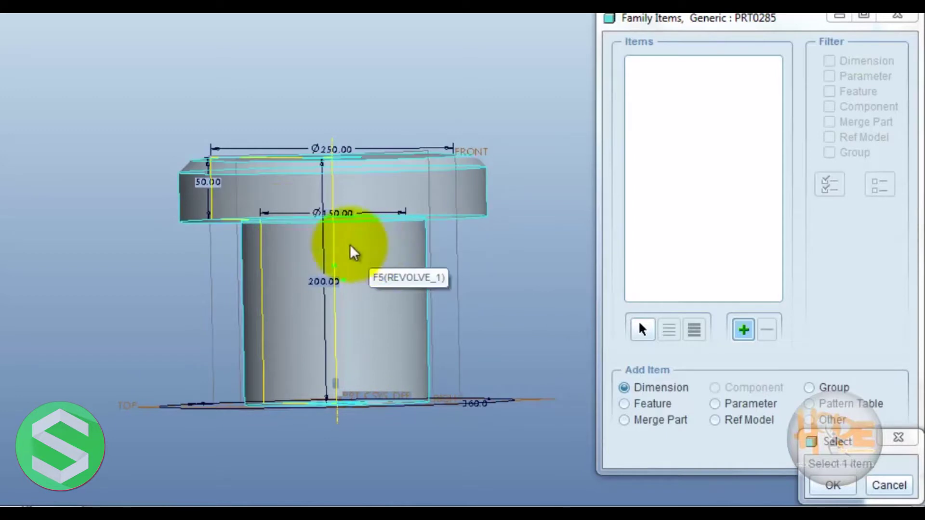
pyautogui.click(205, 190)
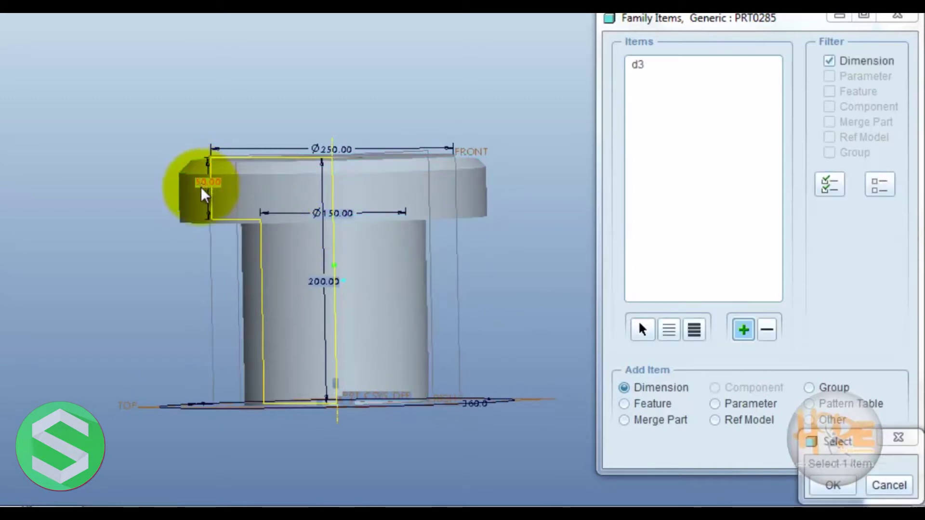
pyautogui.click(332, 150)
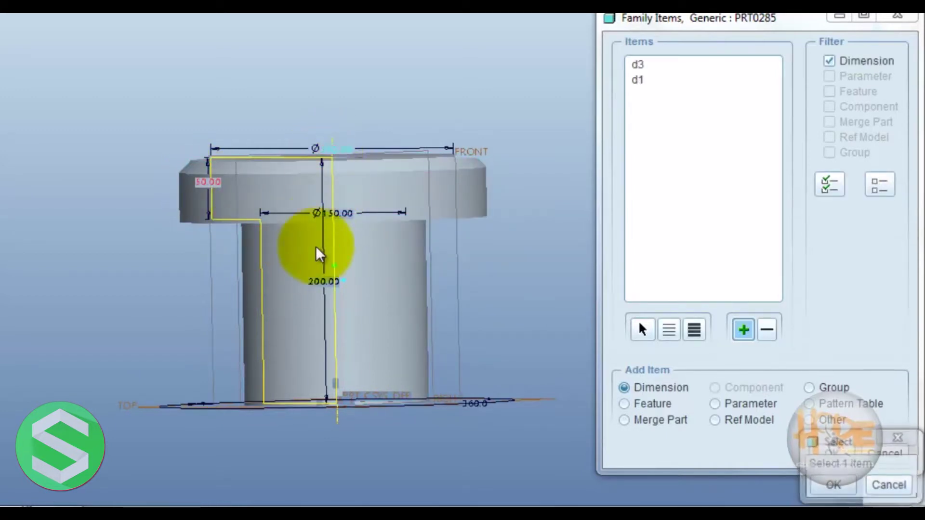
pyautogui.click(331, 287)
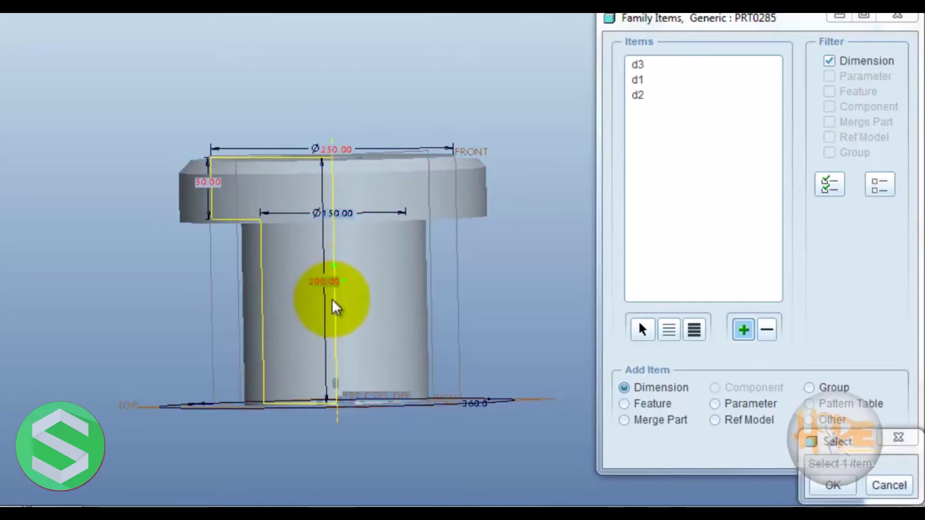
pyautogui.click(341, 215)
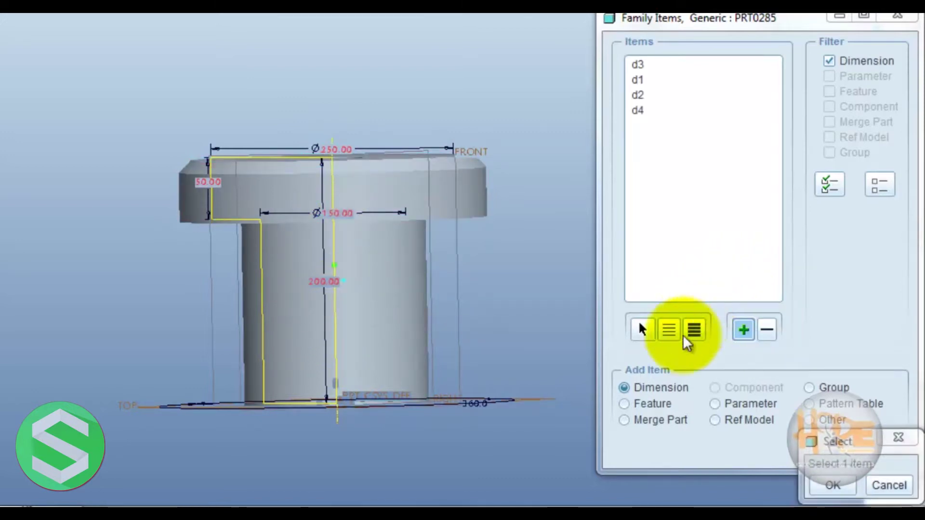
# Add the chamfer and hole features as family table items and accept the item list.
pyautogui.click(625, 405)
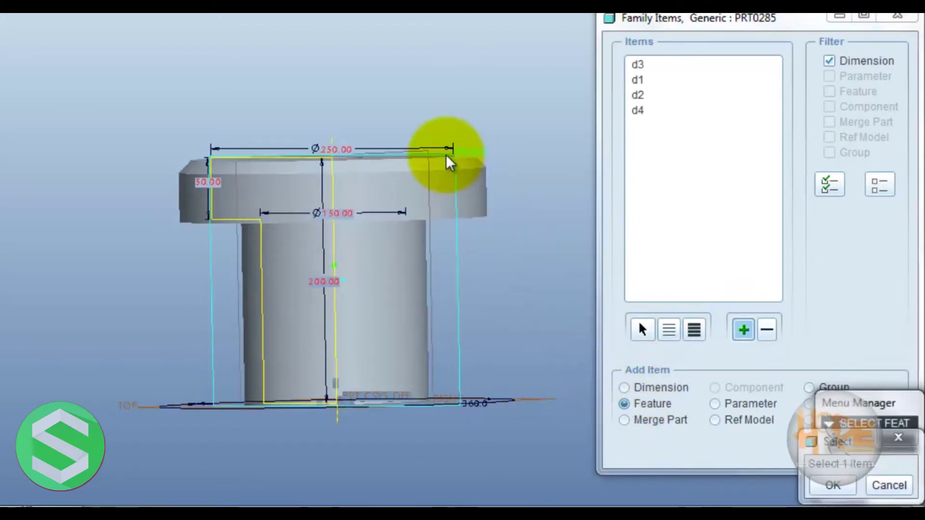
pyautogui.moveTo(529, 275); pyautogui.dragTo(495, 244, button='middle')
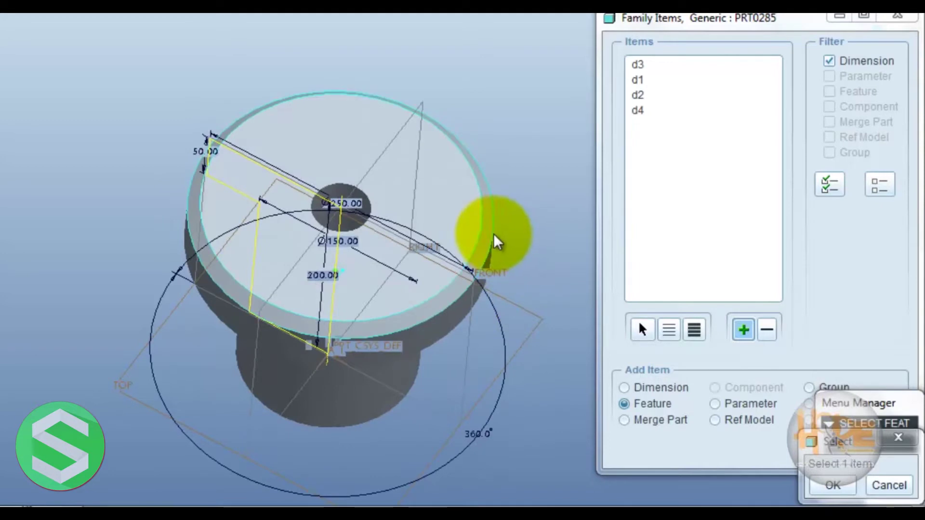
pyautogui.click(482, 233)
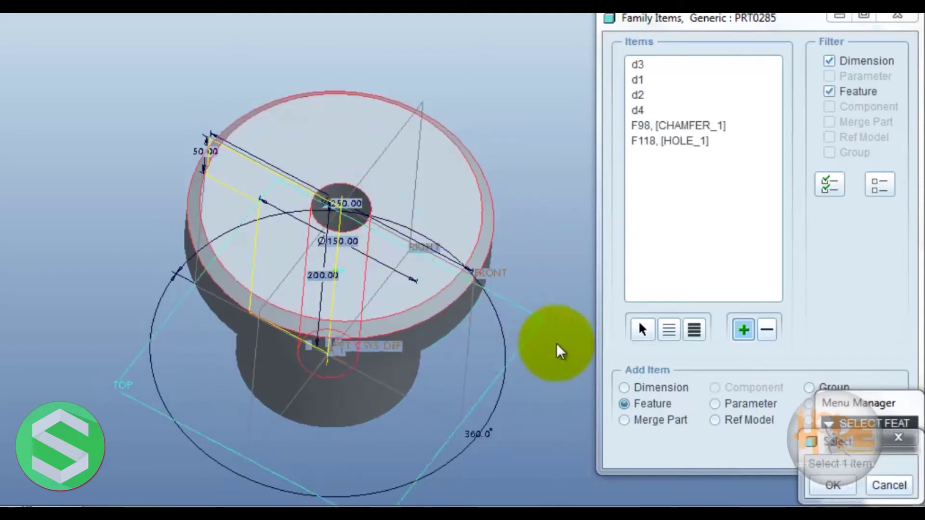
pyautogui.click(624, 387)
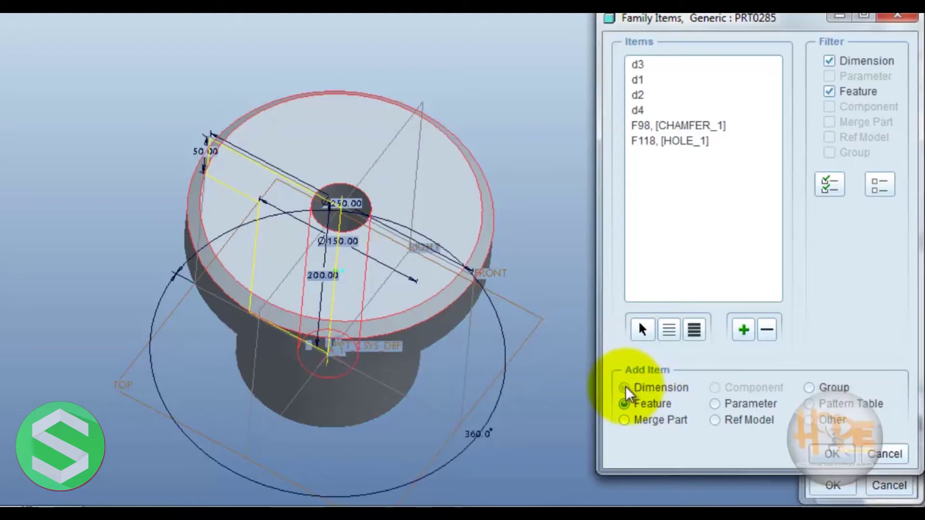
pyautogui.click(827, 486)
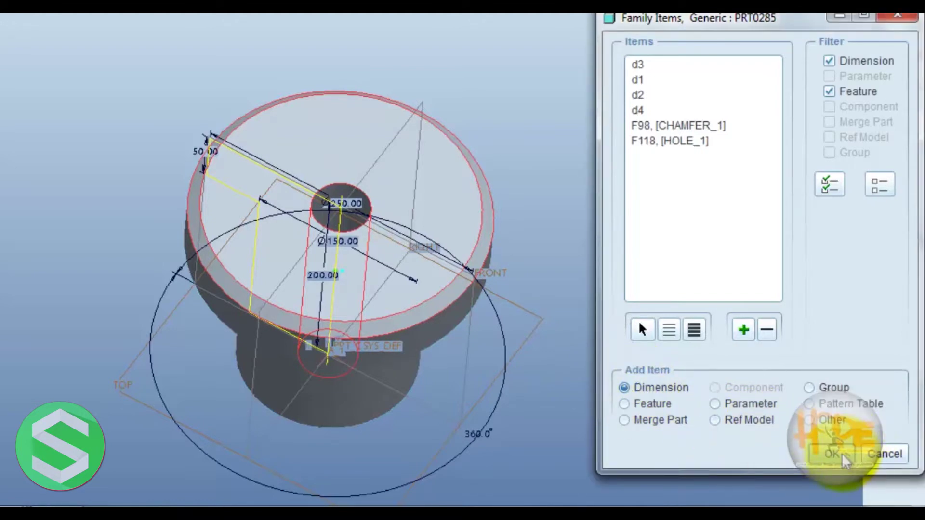
pyautogui.click(832, 452)
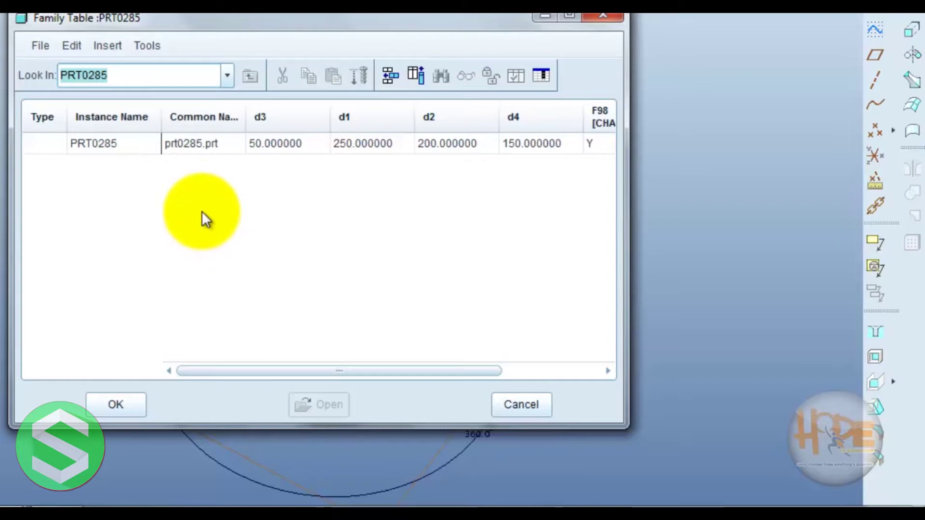
# Add a new instance row to the family table and set its common name to 1.
pyautogui.click(391, 77)
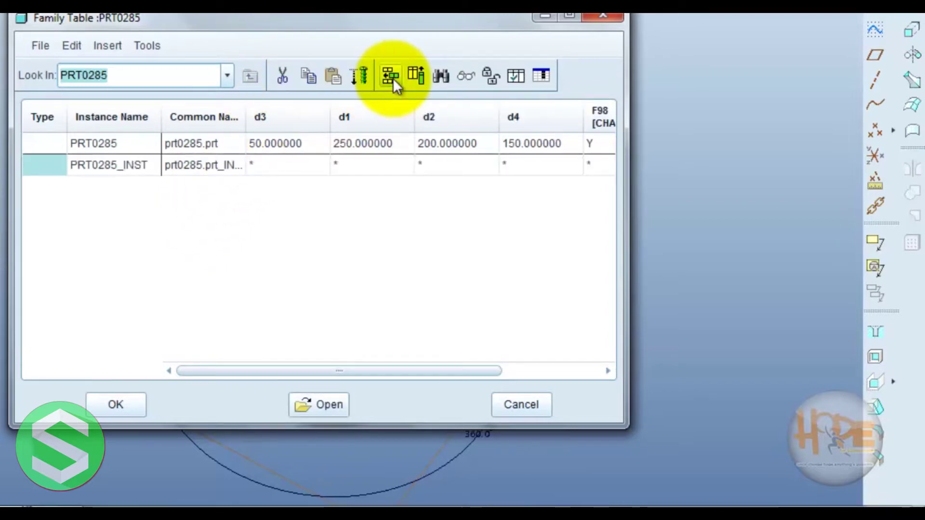
pyautogui.doubleClick(245, 163)
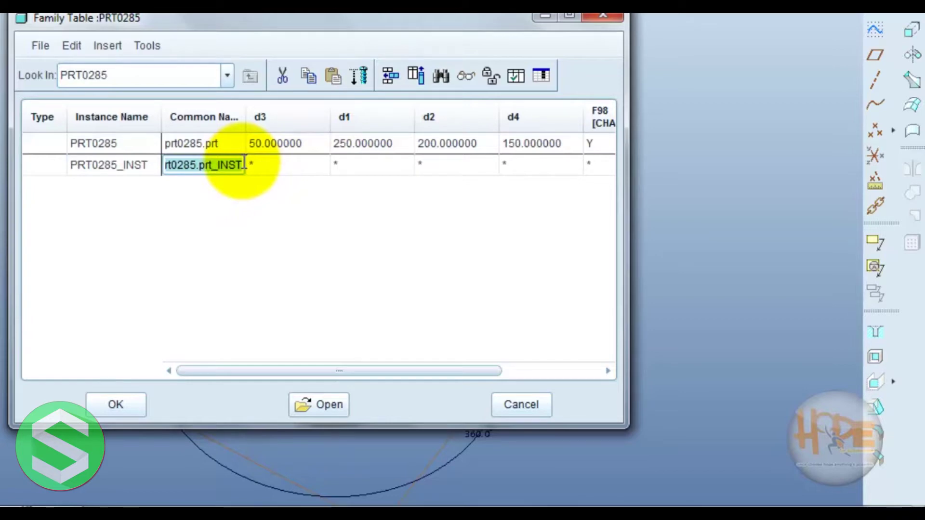
pyautogui.write('1')
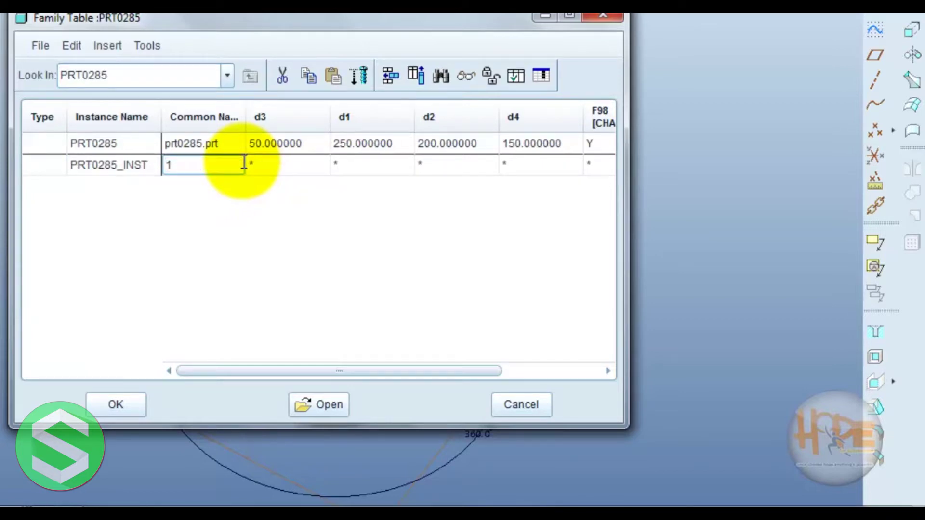
pyautogui.press('Tab')
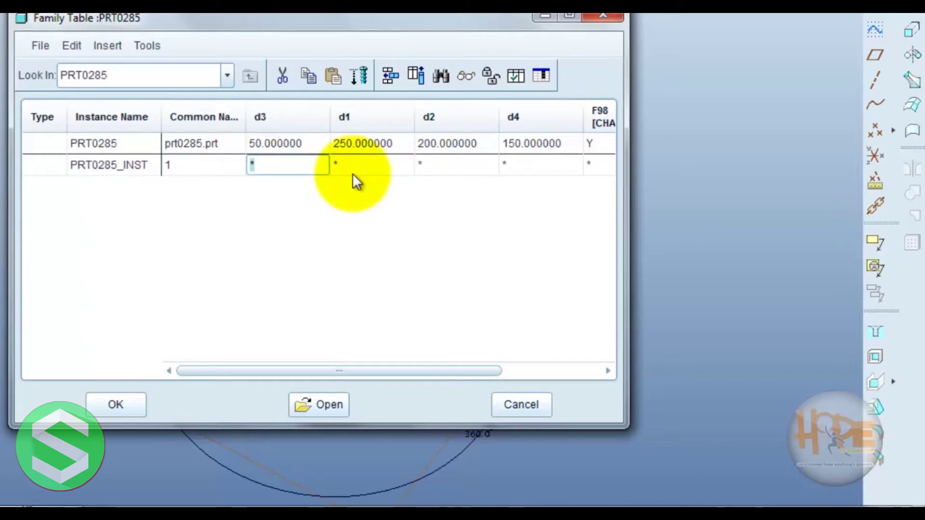
# Set the new instance's dimensions to d3 = 40, d1 = 225, d2 = 180 and d4 = 125.
pyautogui.write('4')
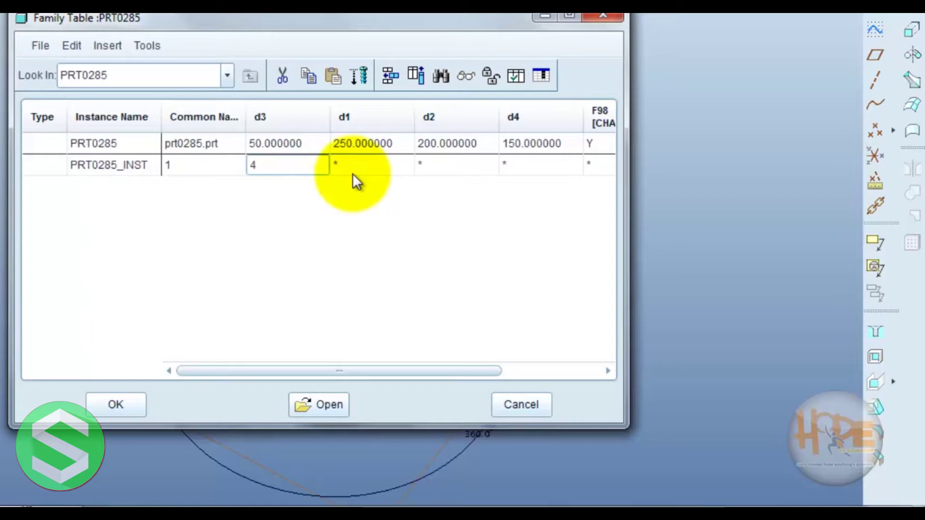
pyautogui.write('0')
pyautogui.press('Tab')
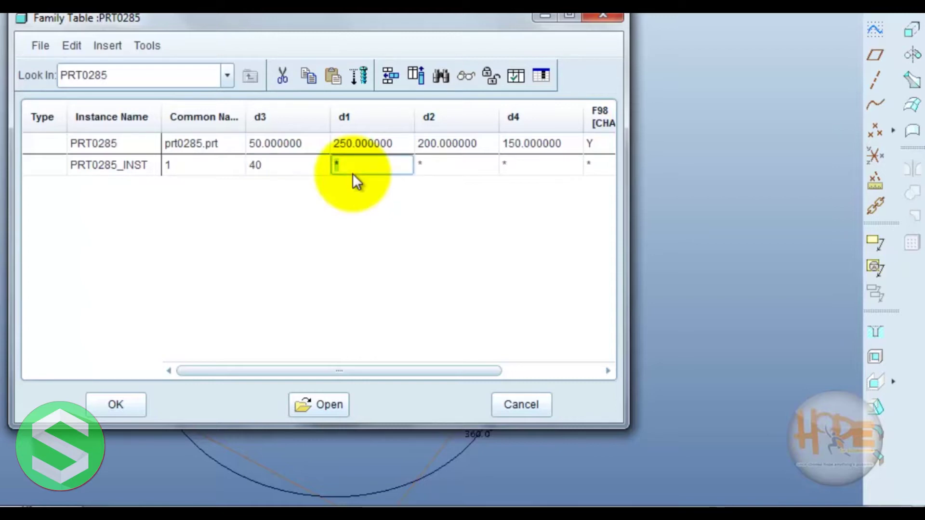
pyautogui.write('225')
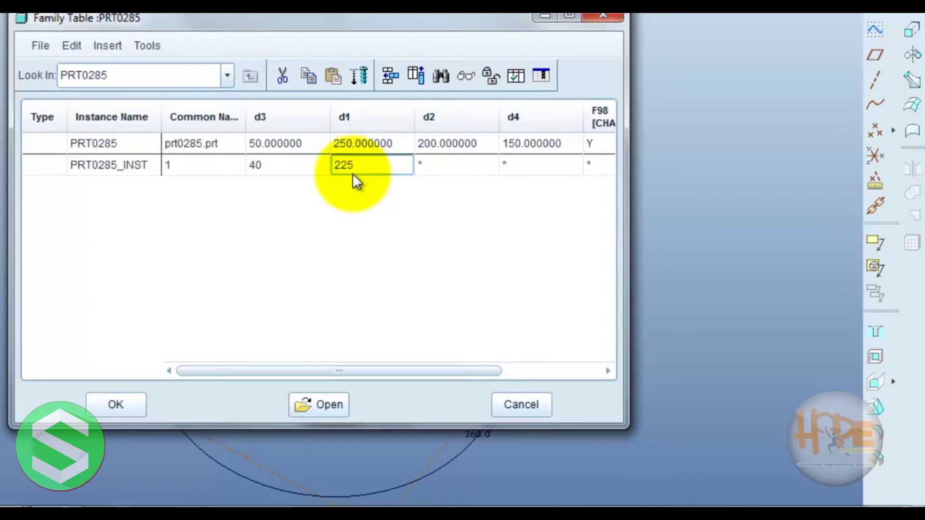
pyautogui.press('Tab')
pyautogui.write('180')
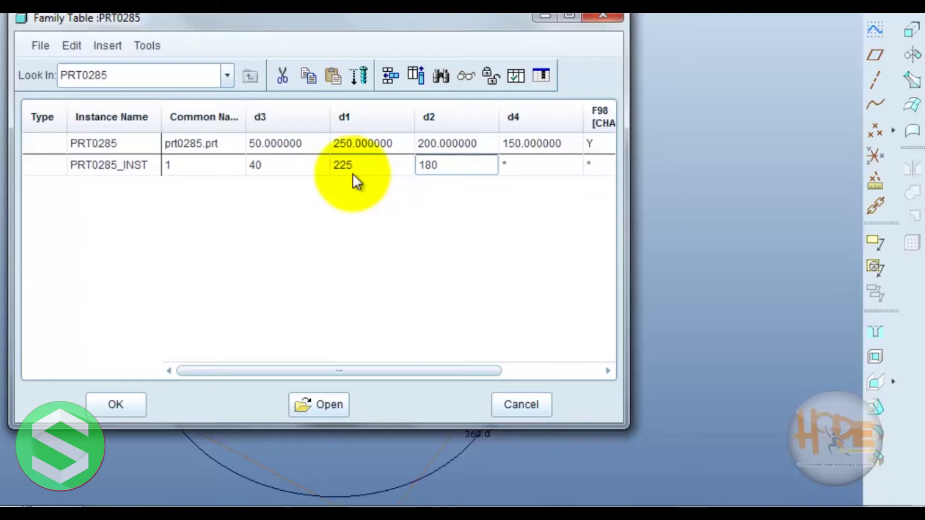
pyautogui.press('Tab')
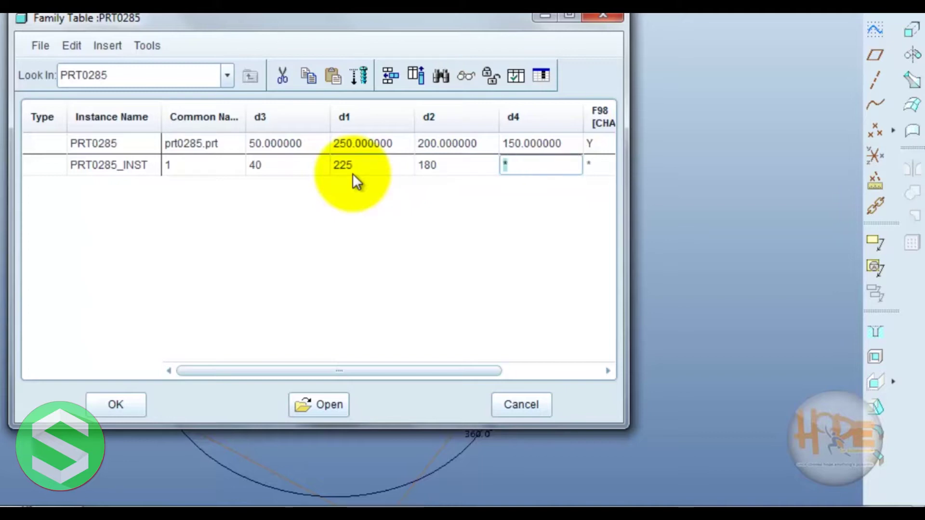
pyautogui.write('125')
pyautogui.press('Tab')
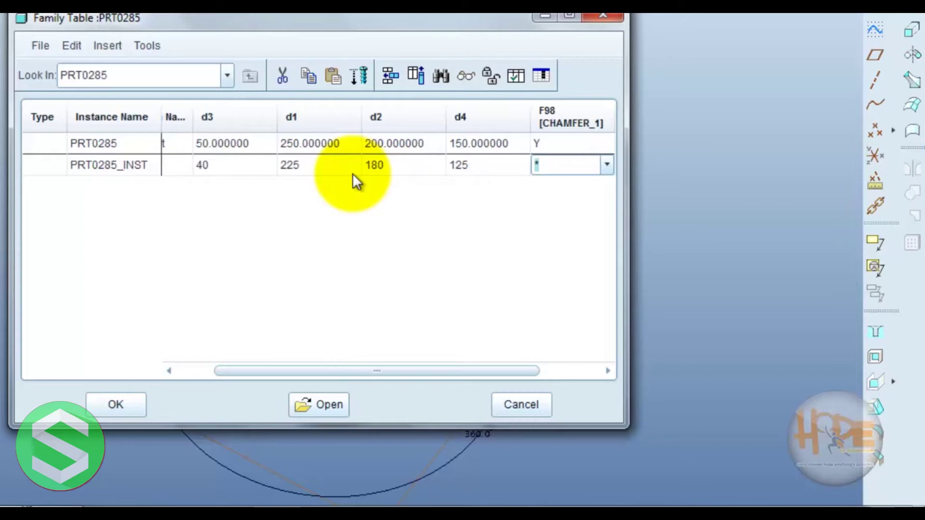
# Set the new instance's chamfer feature to Y and its hole feature to N.
pyautogui.click(607, 166)
pyautogui.click(566, 186)
pyautogui.press('Tab')
pyautogui.press('Tab')
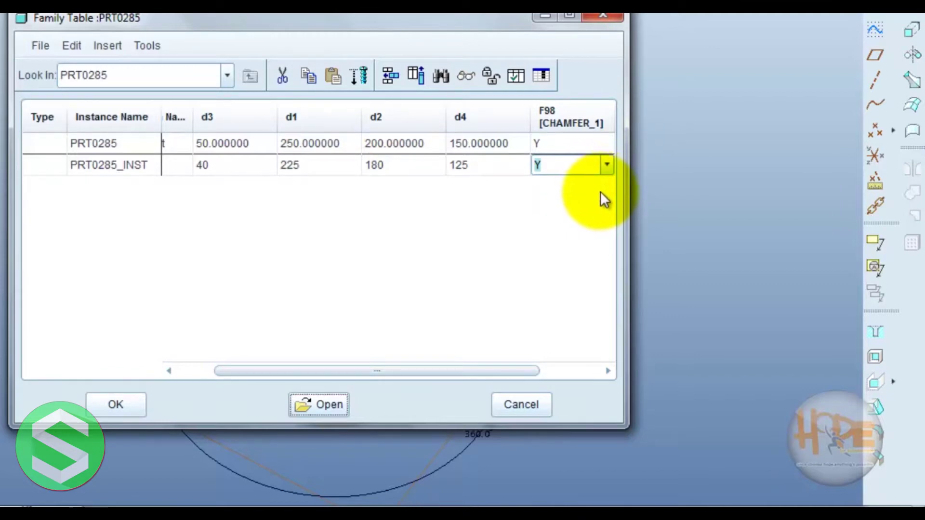
pyautogui.moveTo(530, 371); pyautogui.dragTo(599, 372)
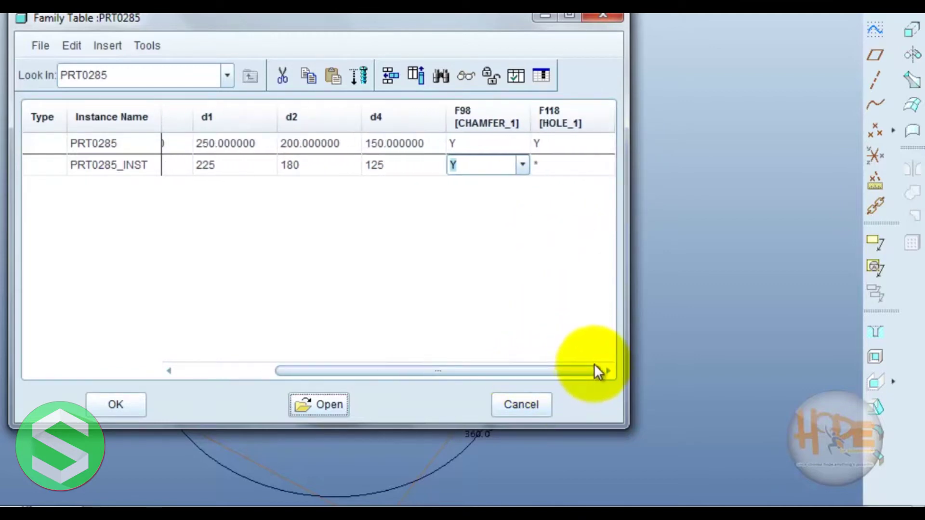
pyautogui.click(554, 167)
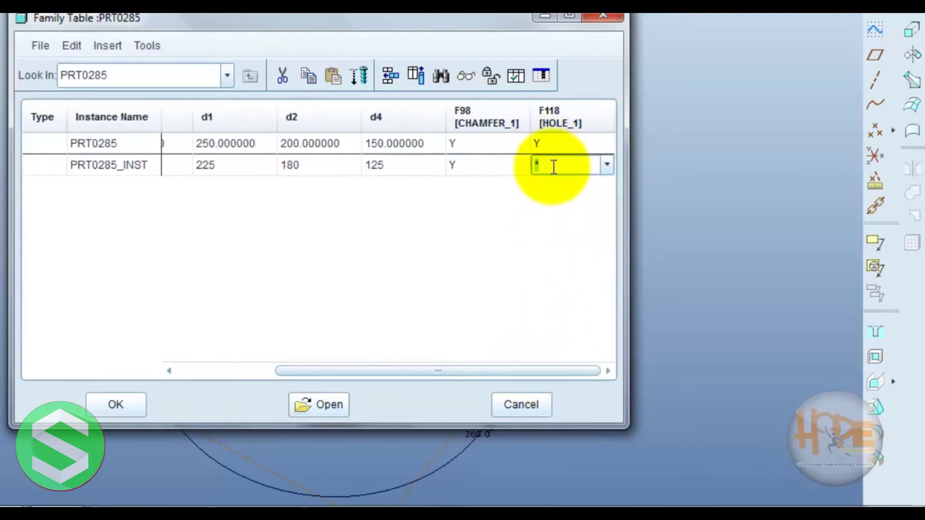
pyautogui.click(608, 165)
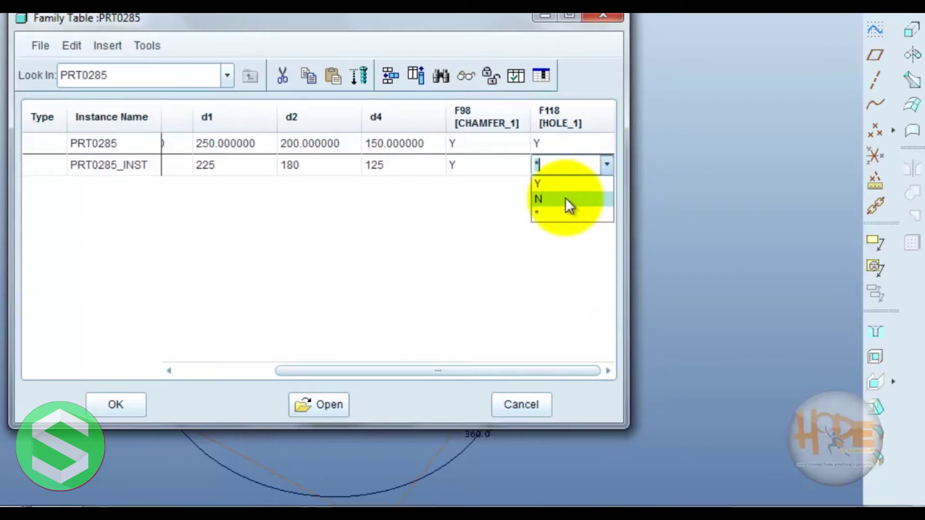
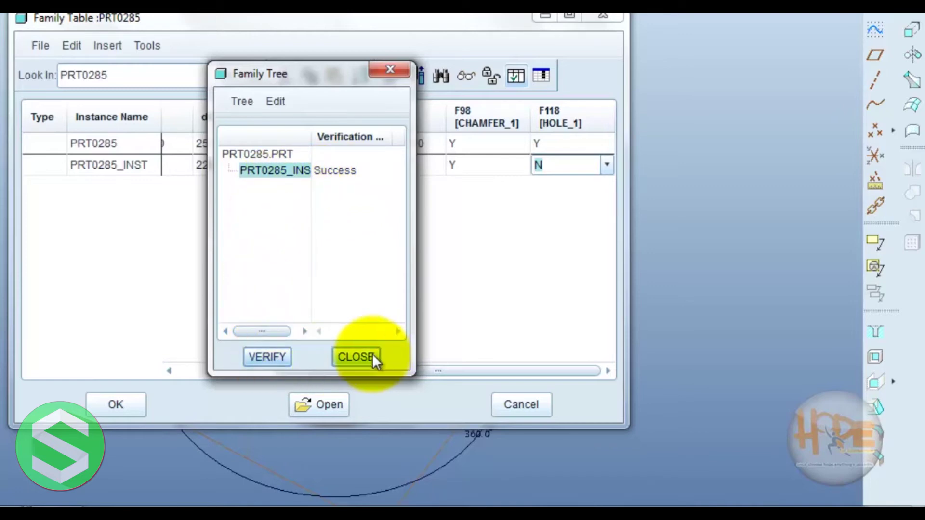
# Close the instance verification and open the PRT0285_INST instance from the family table.
pyautogui.click(356, 358)
pyautogui.click(262, 166)
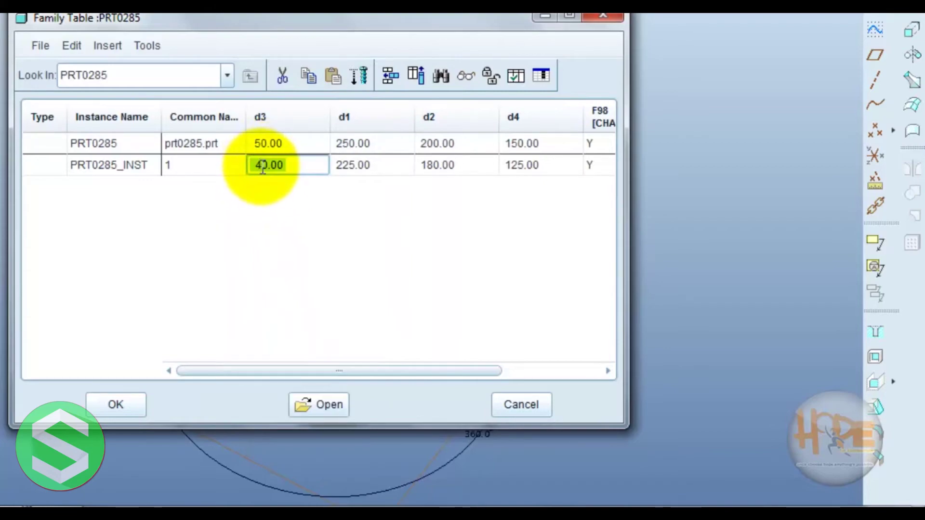
pyautogui.click(215, 165)
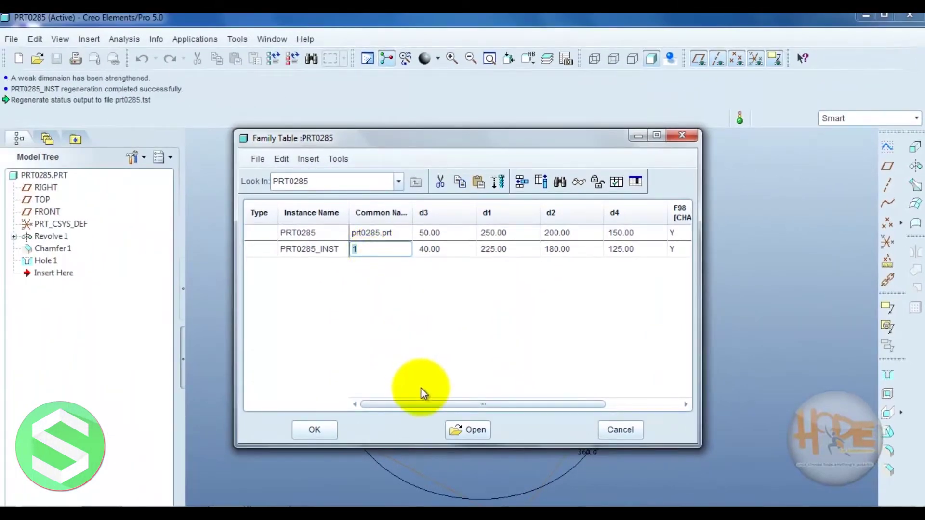
pyautogui.click(463, 429)
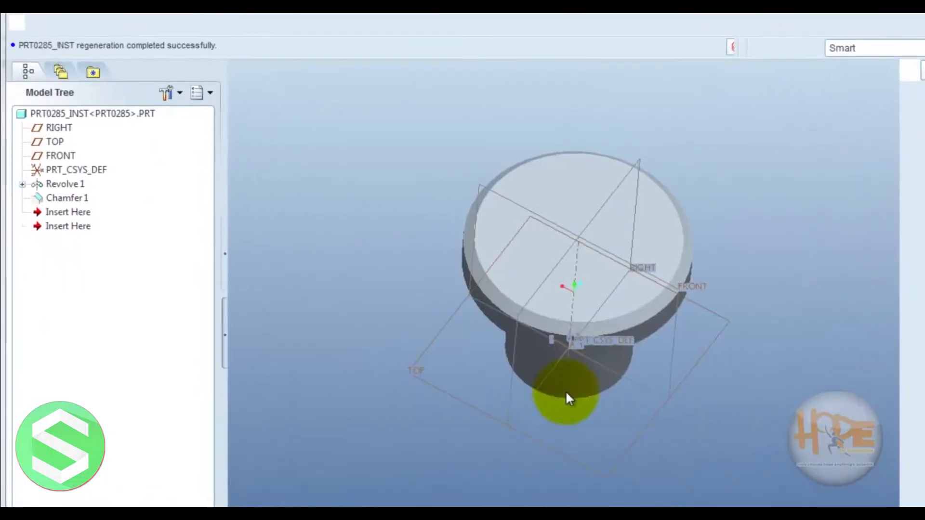
# Examine the opened instance's flange, chamfer and shank from several angles, checking the top face for the hole.
pyautogui.moveTo(652, 383); pyautogui.dragTo(694, 289, button='middle')
pyautogui.click(698, 238)
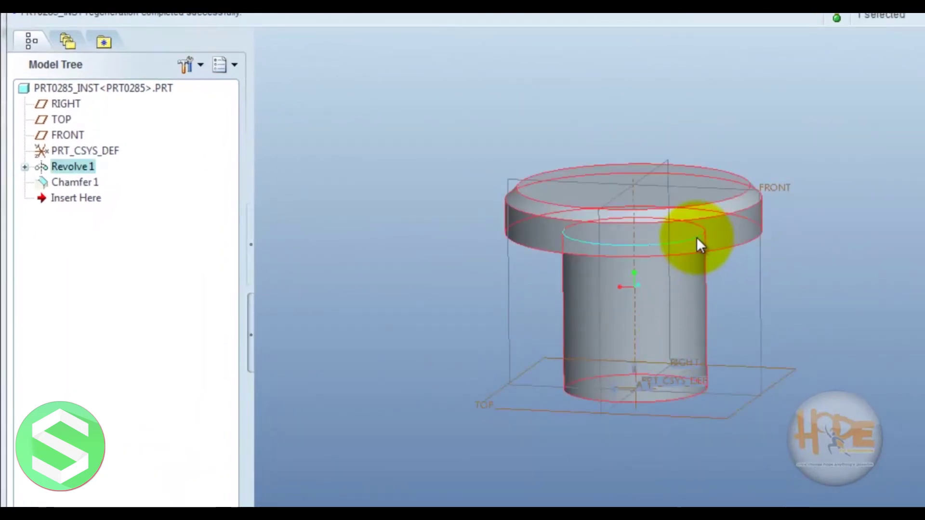
pyautogui.click(696, 239)
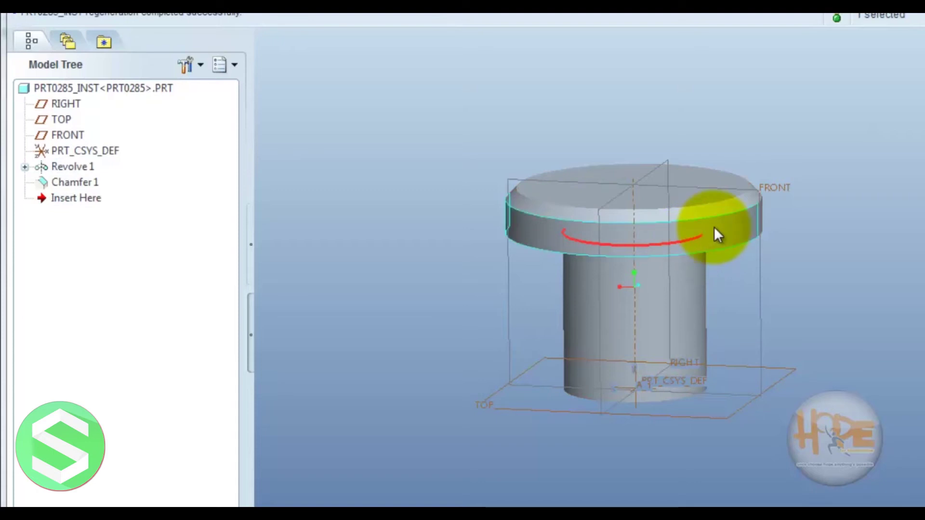
pyautogui.moveTo(647, 190)
pyautogui.mouseDown(button='middle')
pyautogui.moveTo(654, 217)
pyautogui.moveTo(634, 200)
pyautogui.mouseUp(button='middle')
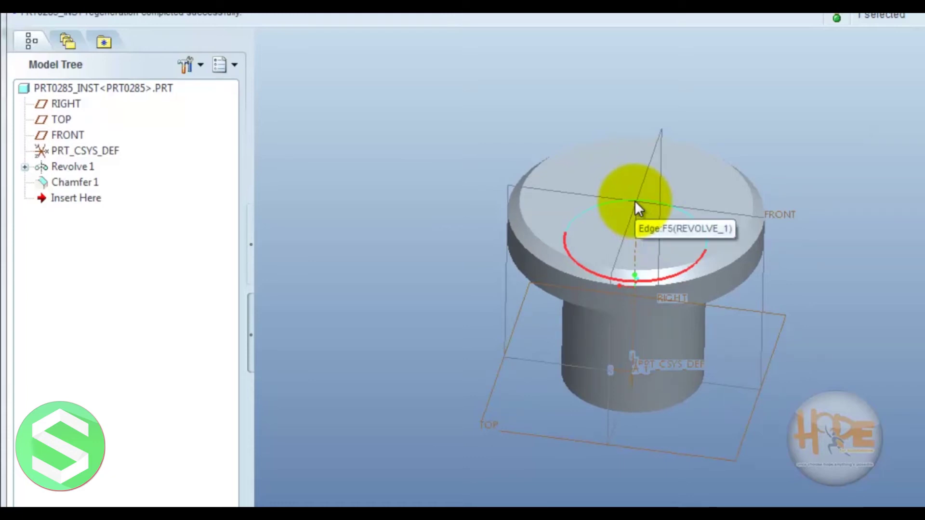
pyautogui.moveTo(653, 327); pyautogui.dragTo(660, 275, button='middle')
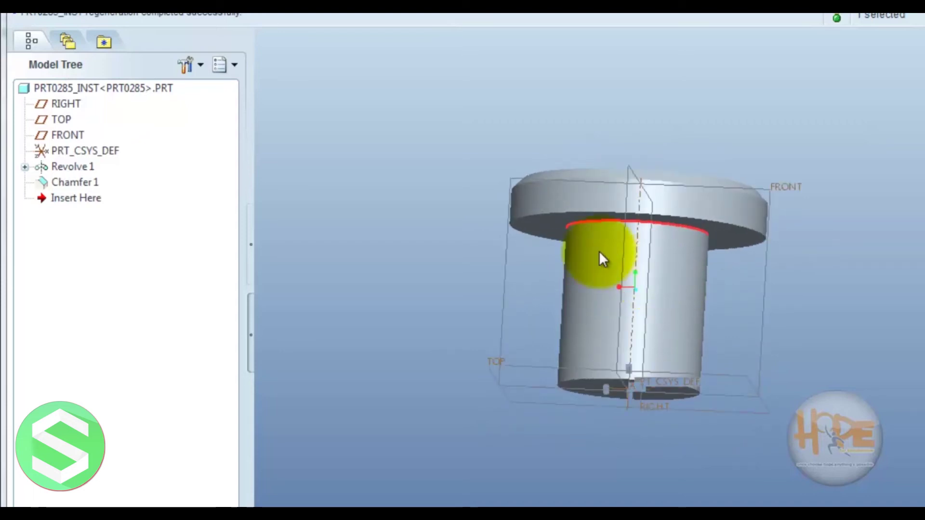
# Redefine Revolve 1 of the instance to review its internal sketch dimensions, and complete the feature without edits.
pyautogui.rightClick(57, 165)
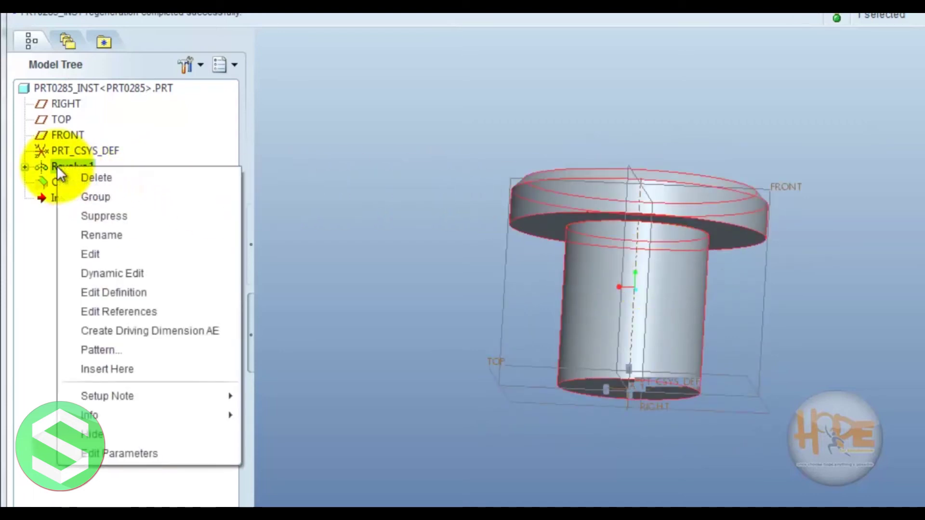
pyautogui.click(118, 291)
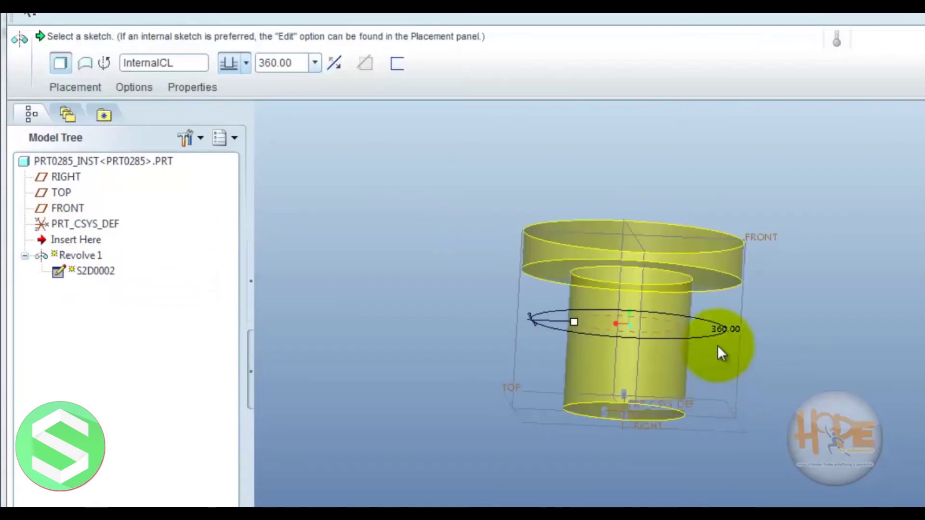
pyautogui.moveTo(717, 346); pyautogui.dragTo(615, 331, button='middle')
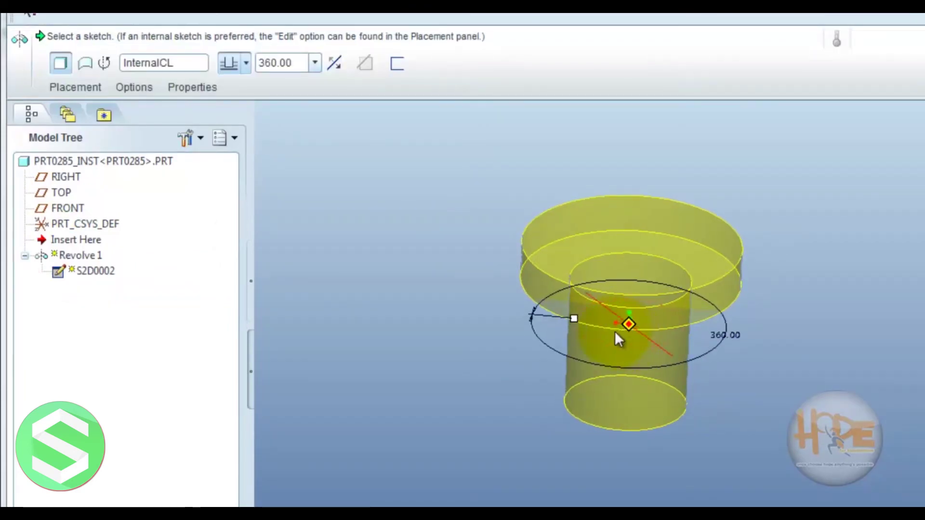
pyautogui.click(70, 89)
pyautogui.click(190, 148)
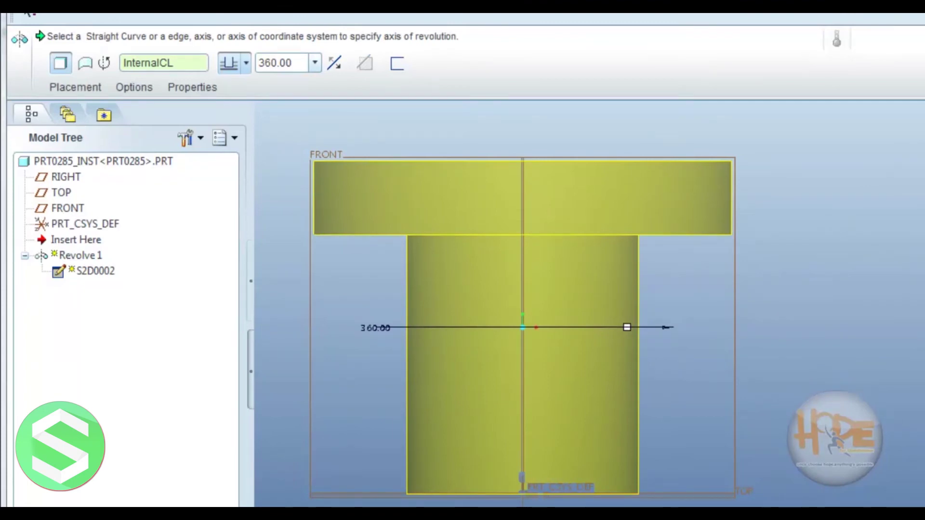
pyautogui.middleClick(724, 357)
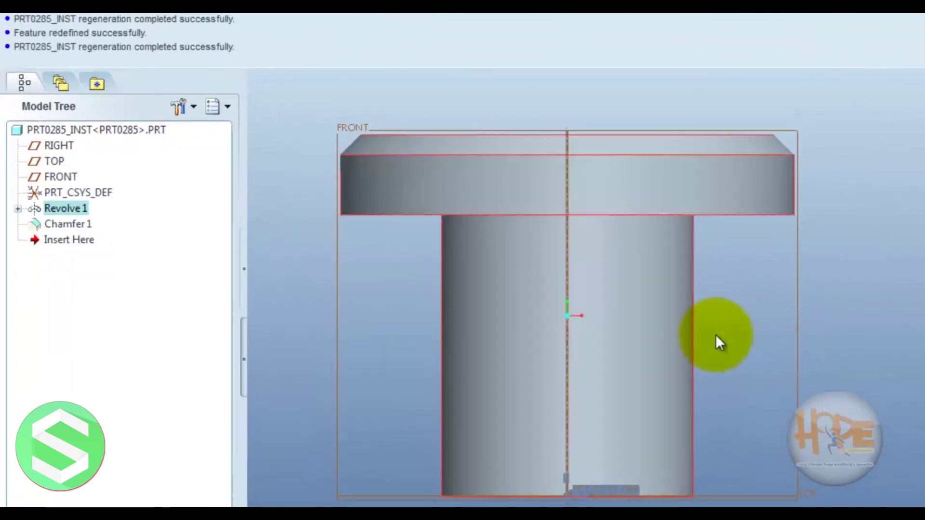
# Switch to the generic part window PRT0285 to compare it with the instance.
pyautogui.moveTo(722, 342)
pyautogui.mouseDown(button='middle')
pyautogui.moveTo(724, 362)
pyautogui.moveTo(733, 348)
pyautogui.mouseUp(button='middle')
pyautogui.scroll(-3, 720, 350)
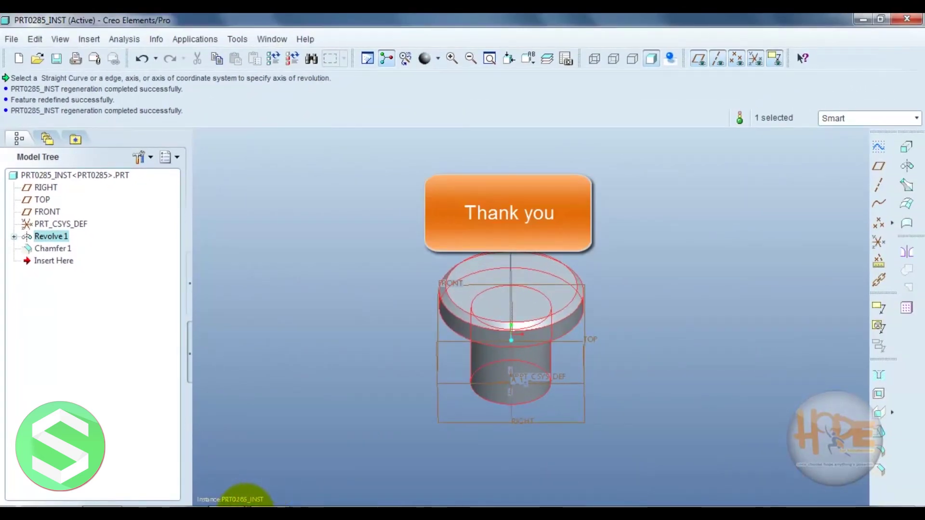
pyautogui.moveTo(244, 501)
pyautogui.click(223, 457)
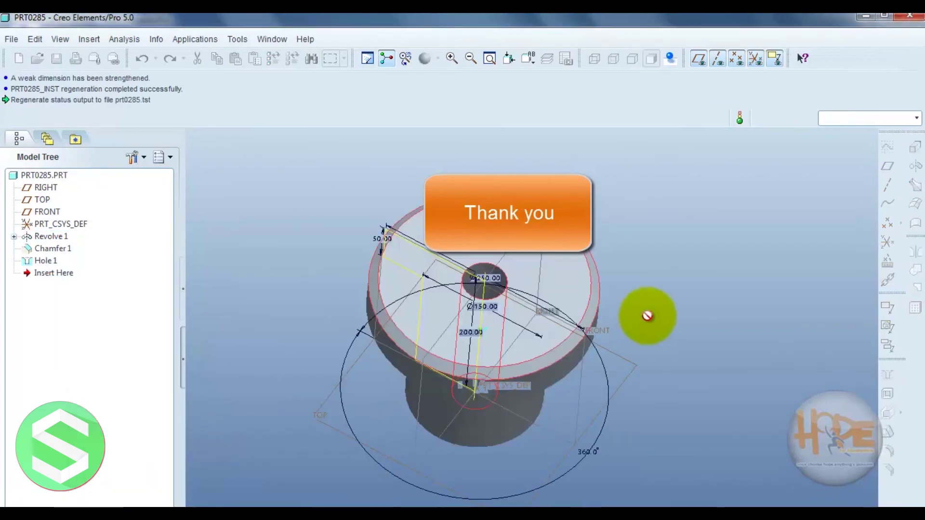